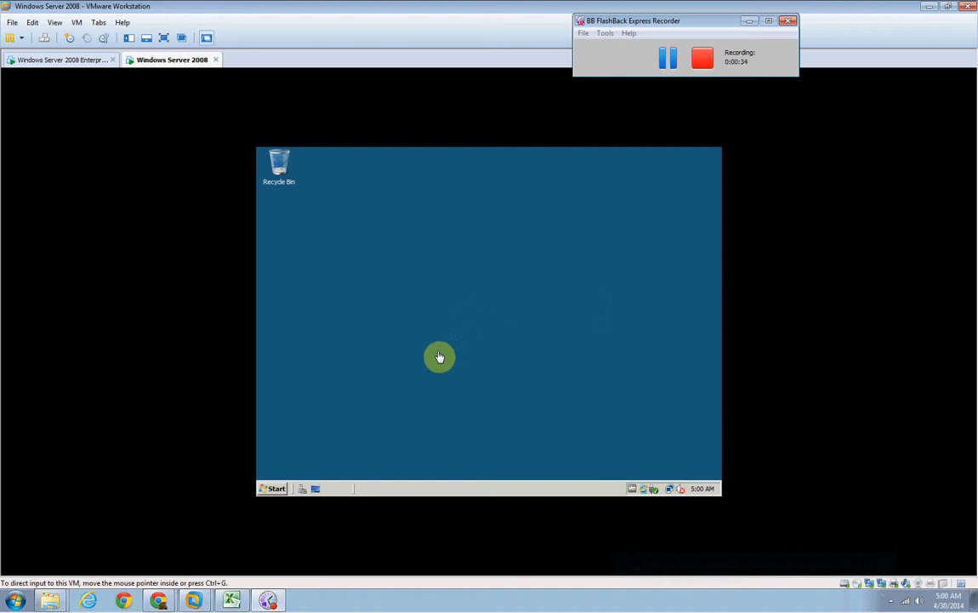
Launch an empty Microsoft Management Console by running mmc and allow it elevated permission.
left_click(269, 494)
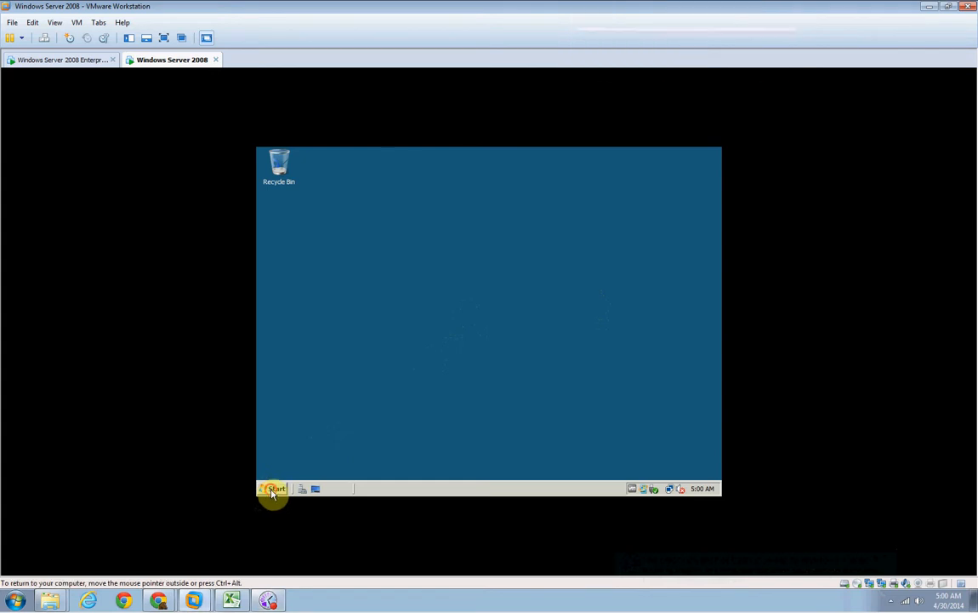
left_click(272, 491)
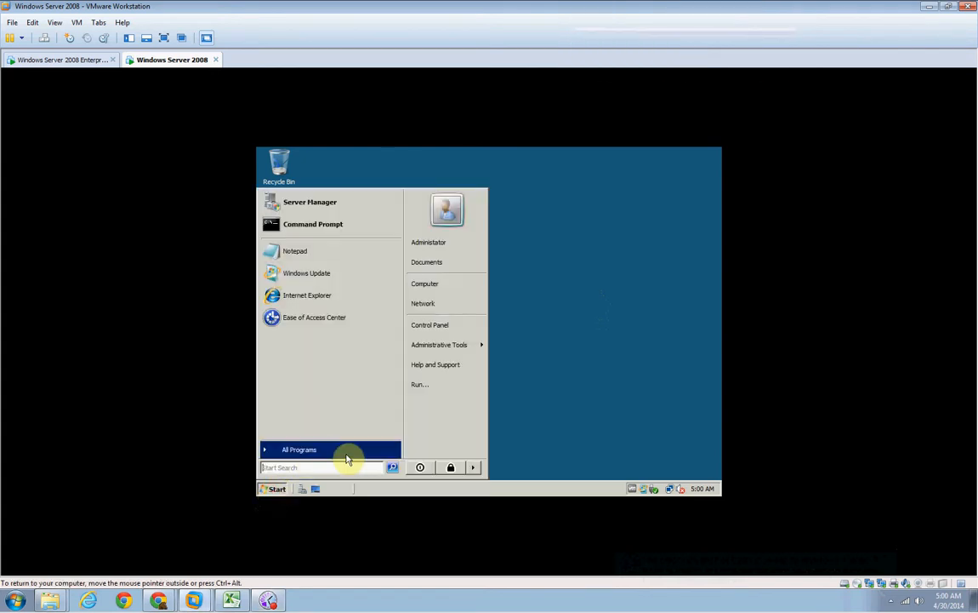
left_click(420, 384)
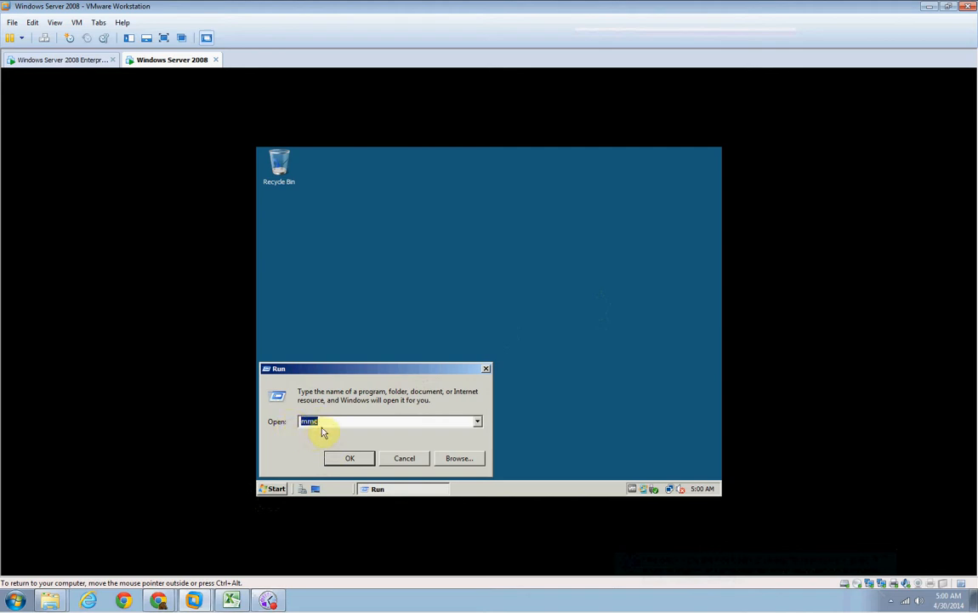
left_click(349, 462)
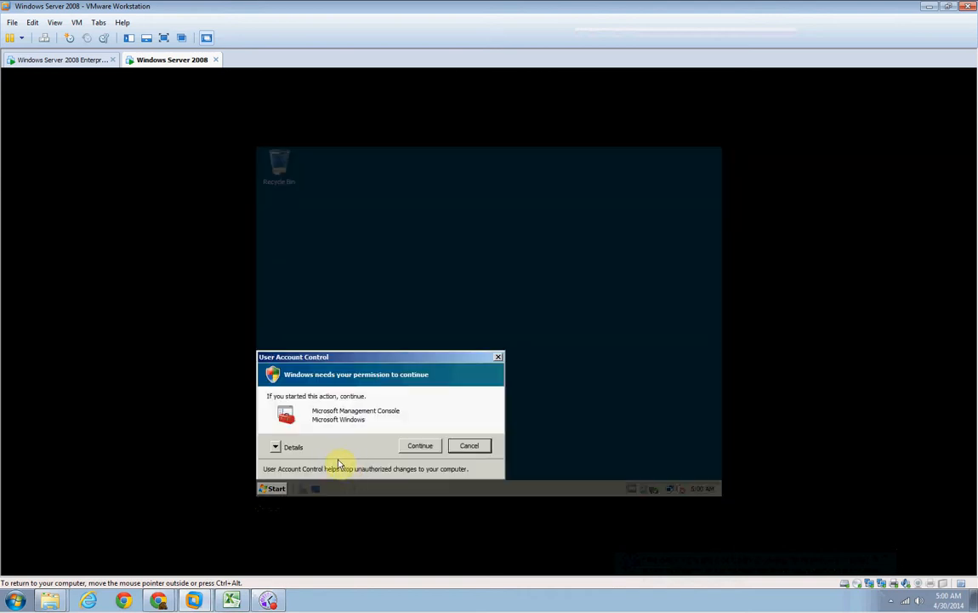
left_click(416, 447)
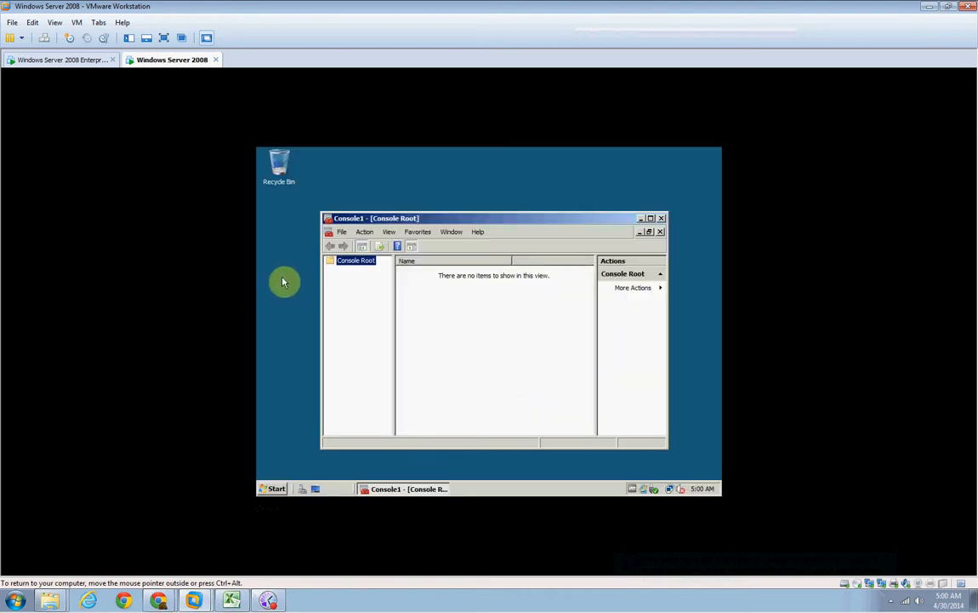
Open the console's snap-in selection and choose Group Policy Management Editor, widening the snap-in name column.
left_click(341, 234)
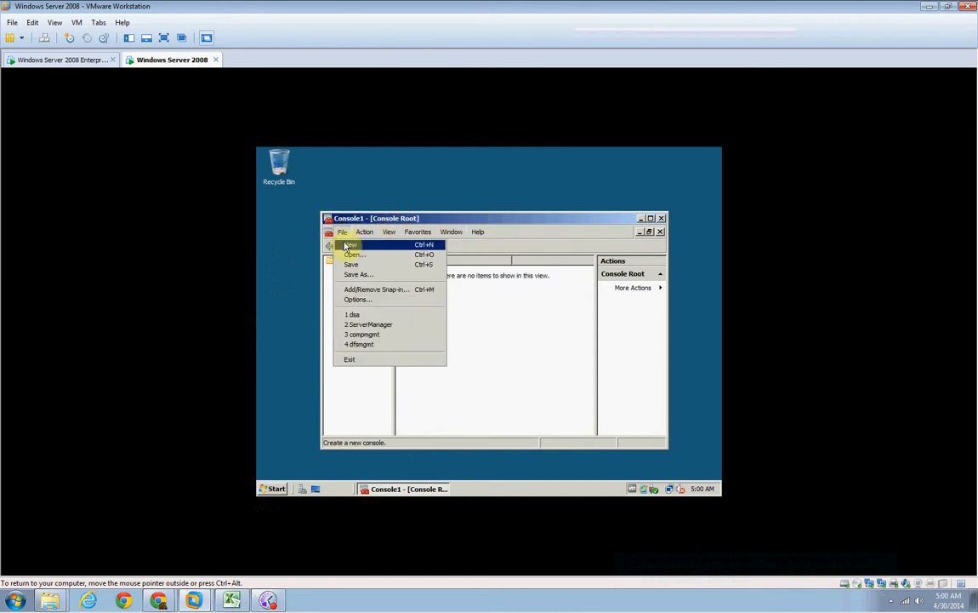
left_click(351, 289)
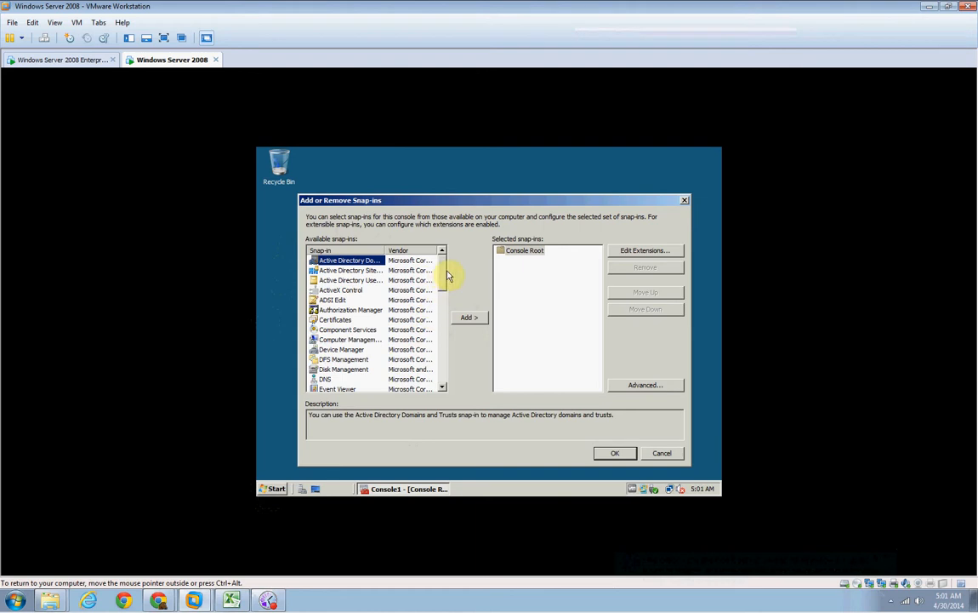
left_click_drag(436, 258, 441, 302)
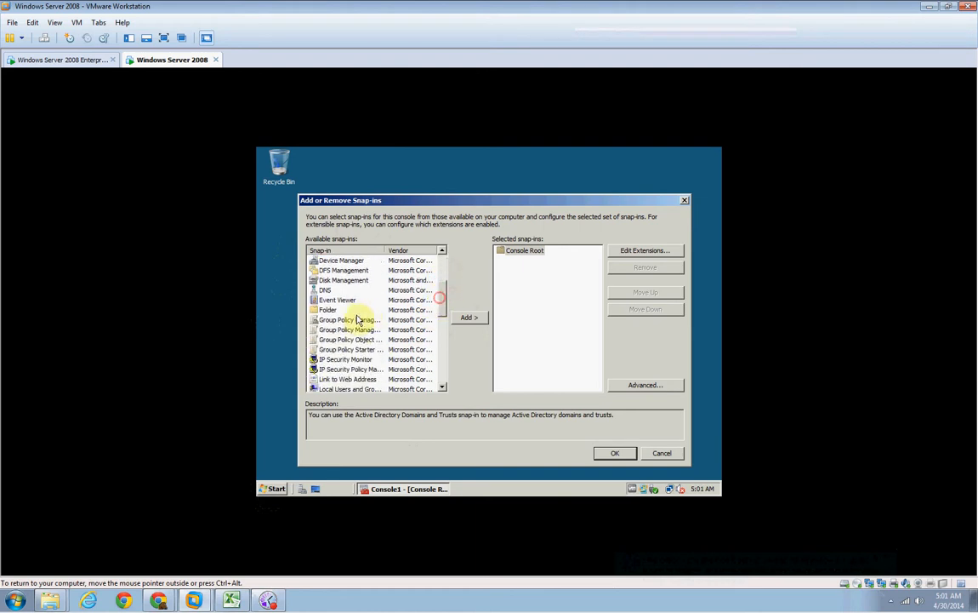
left_click_drag(385, 250, 425, 248)
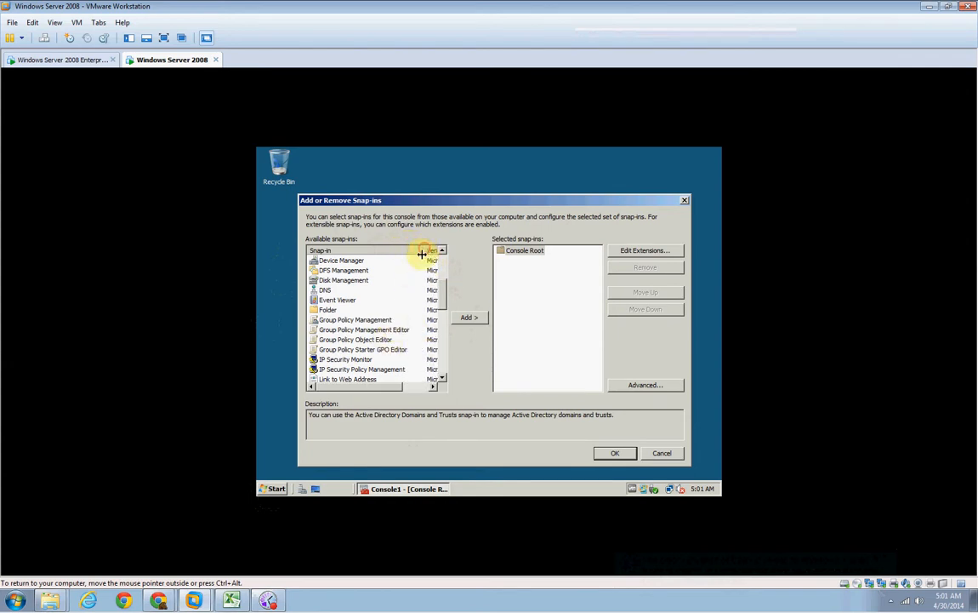
left_click(352, 330)
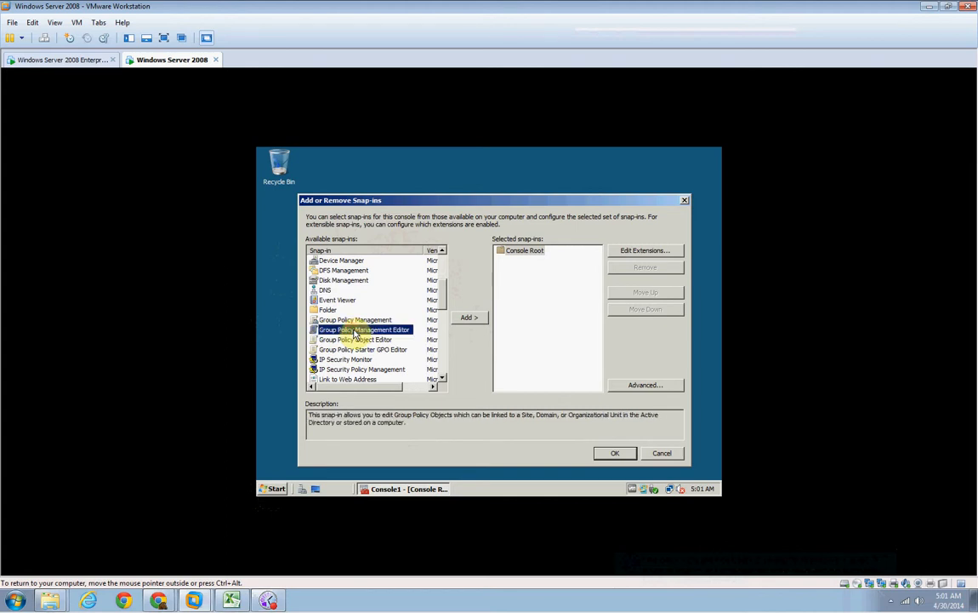
left_click(471, 319)
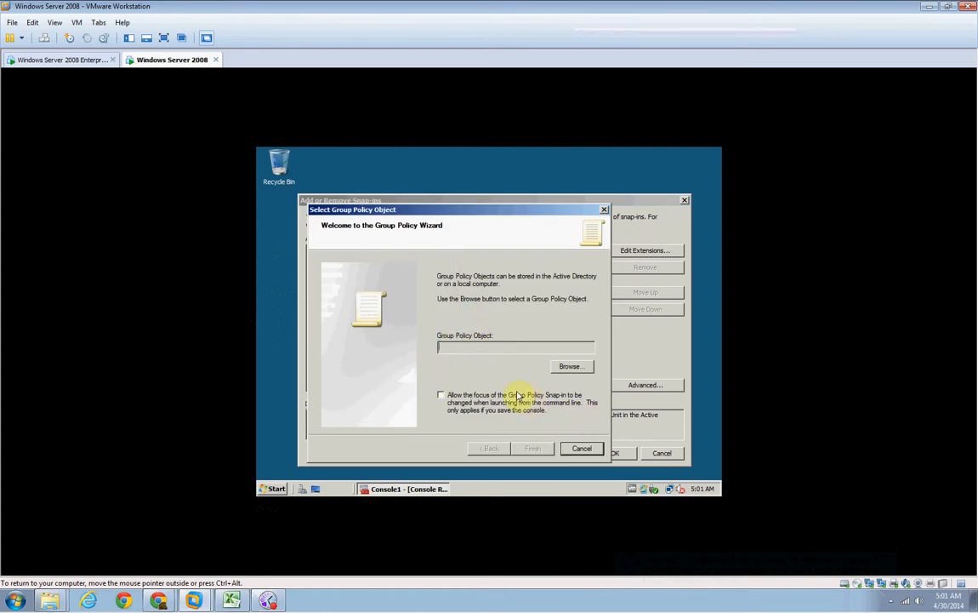
left_click(573, 367)
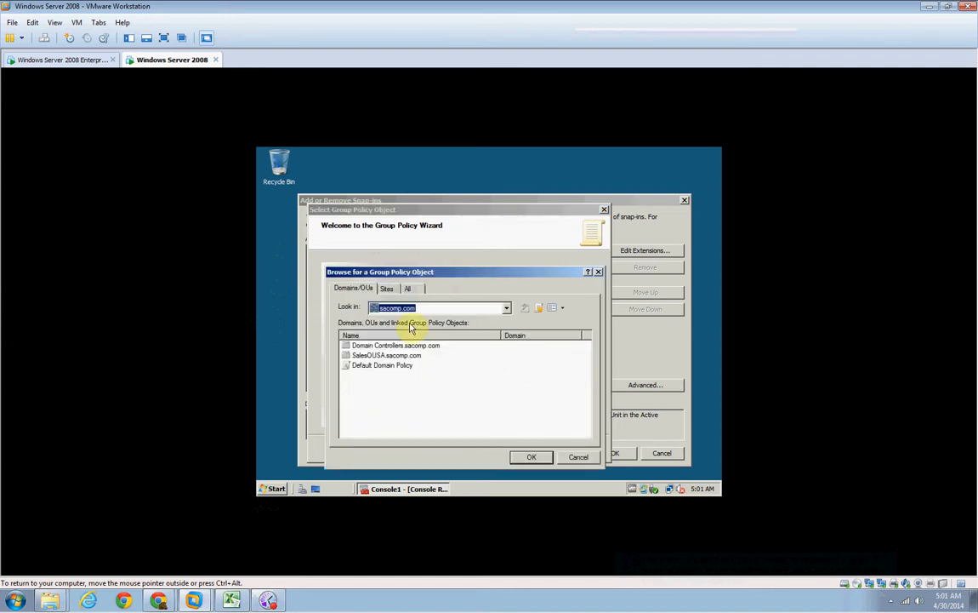
left_click(370, 370)
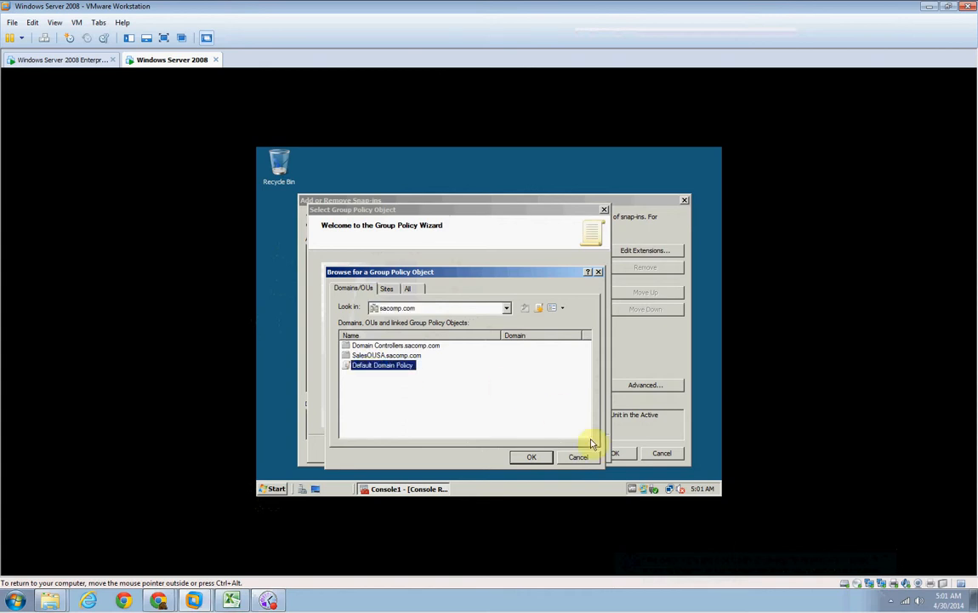
left_click(533, 457)
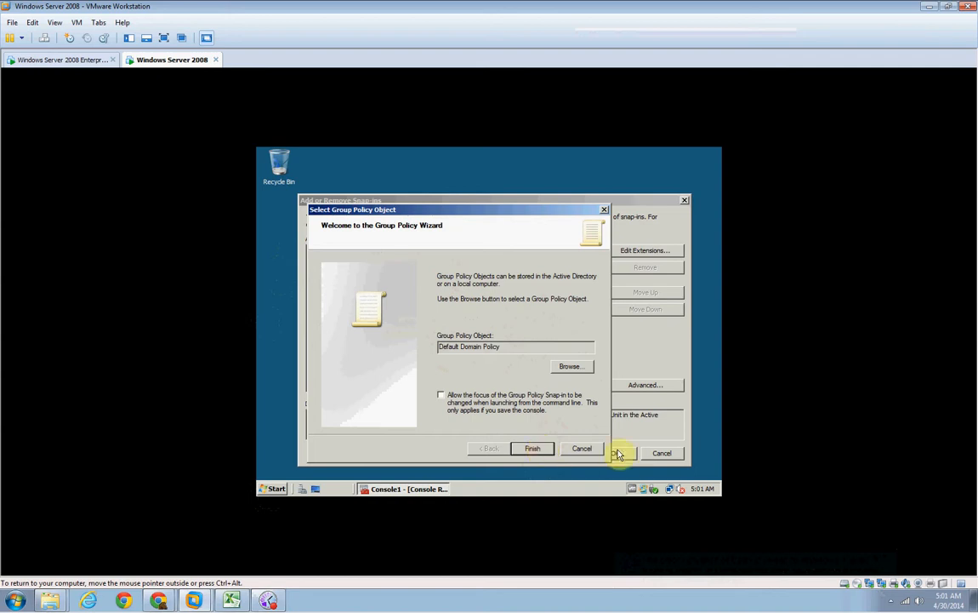
left_click(583, 448)
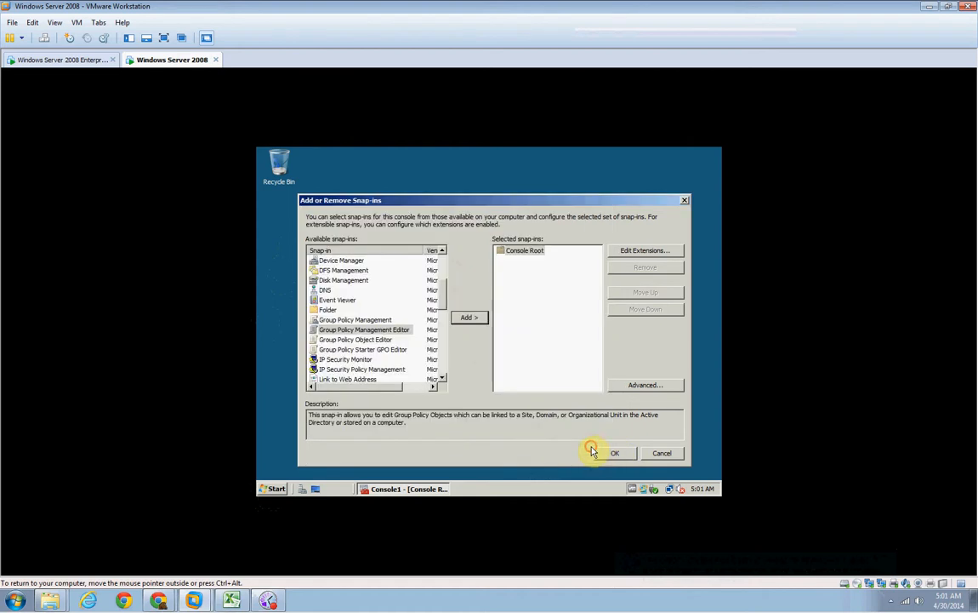
Add the Group Policy Management Editor, browse for its policy object, and examine the groups in Default Domain Policy's security properties.
left_click(469, 318)
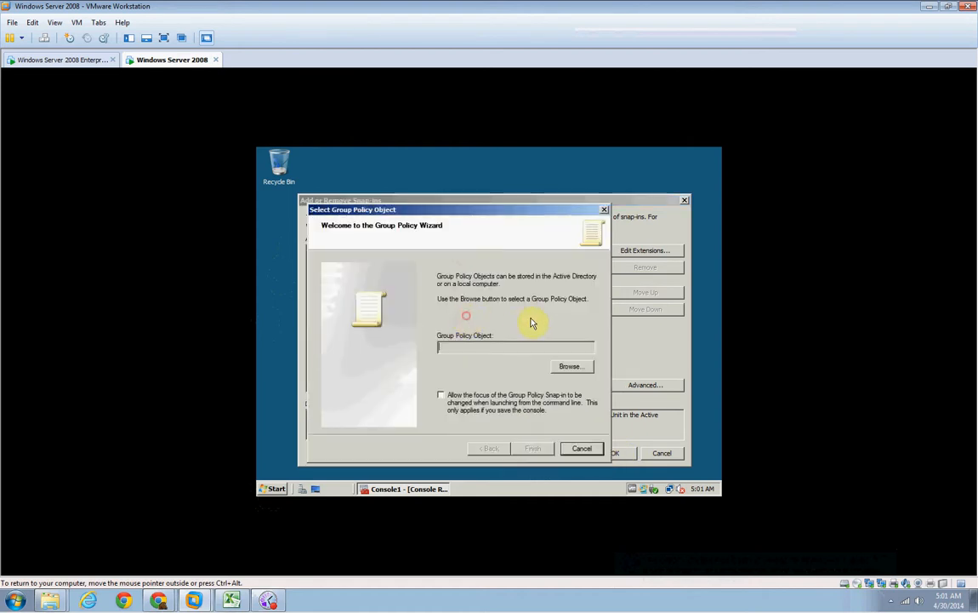
left_click(568, 368)
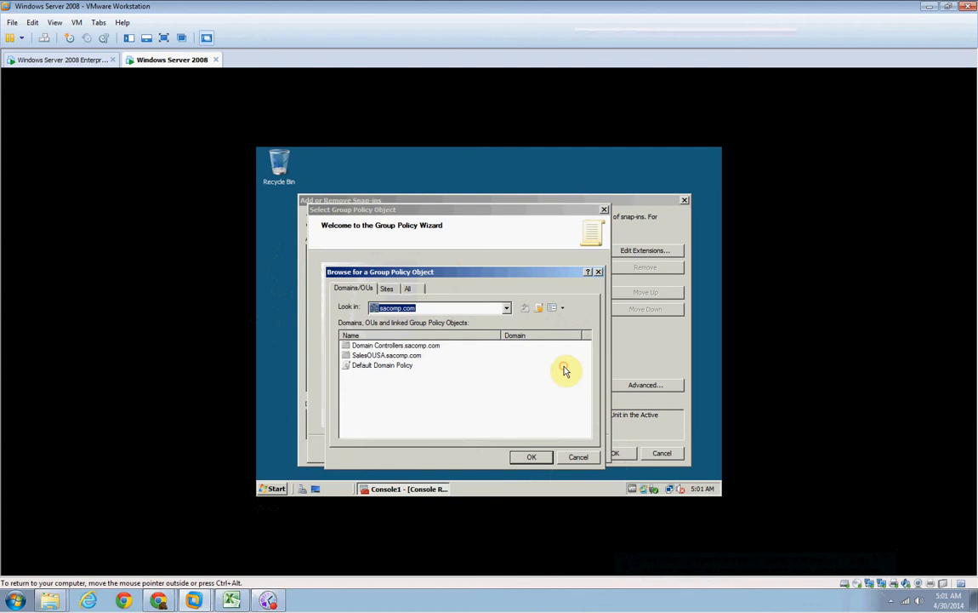
right_click(360, 367)
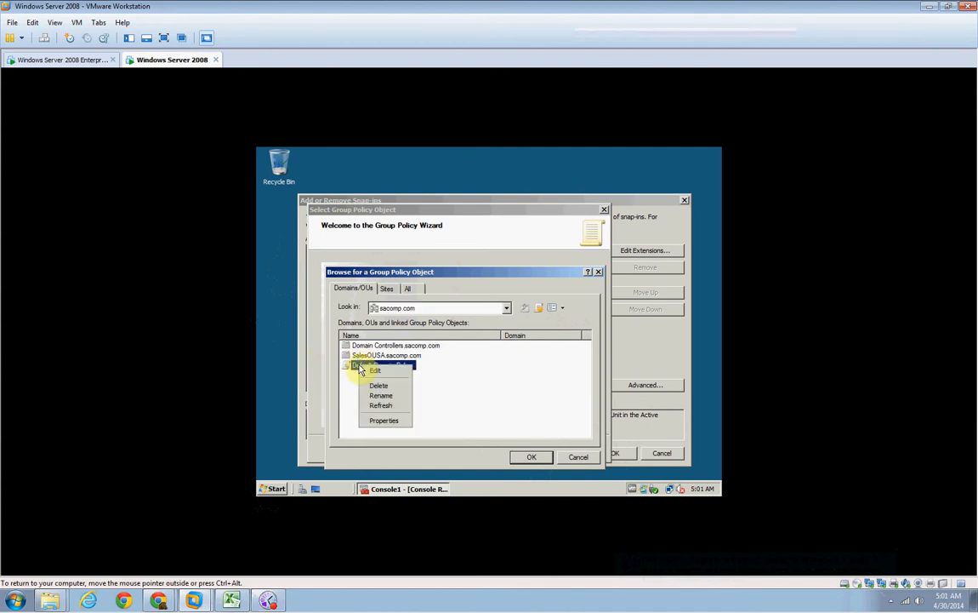
left_click(387, 422)
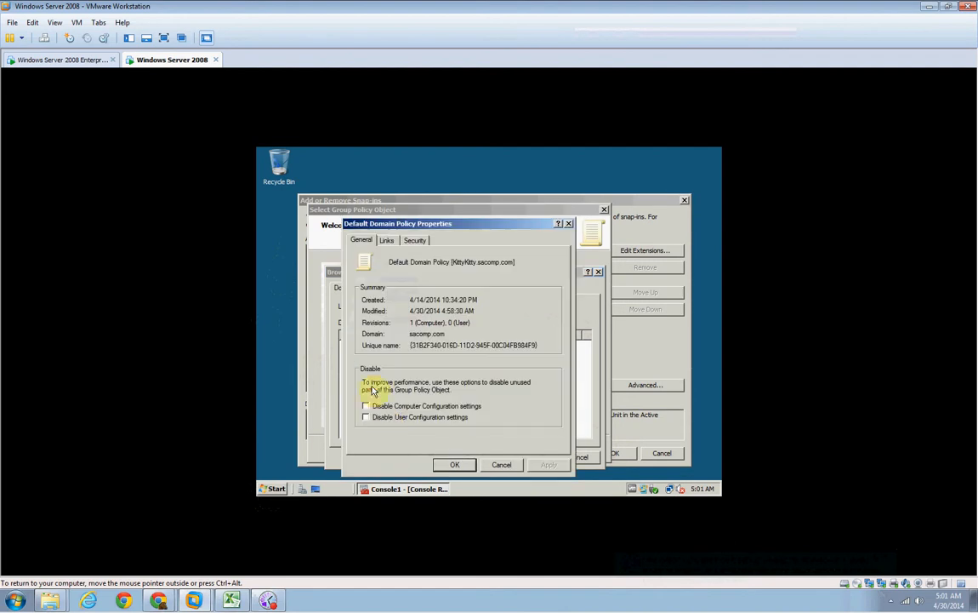
left_click(415, 239)
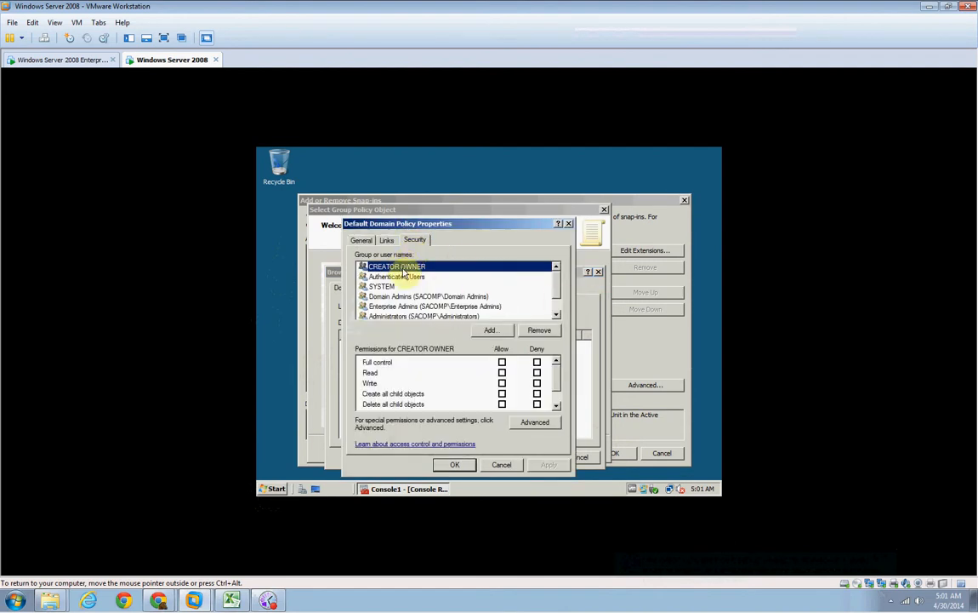
left_click_drag(555, 282, 558, 303)
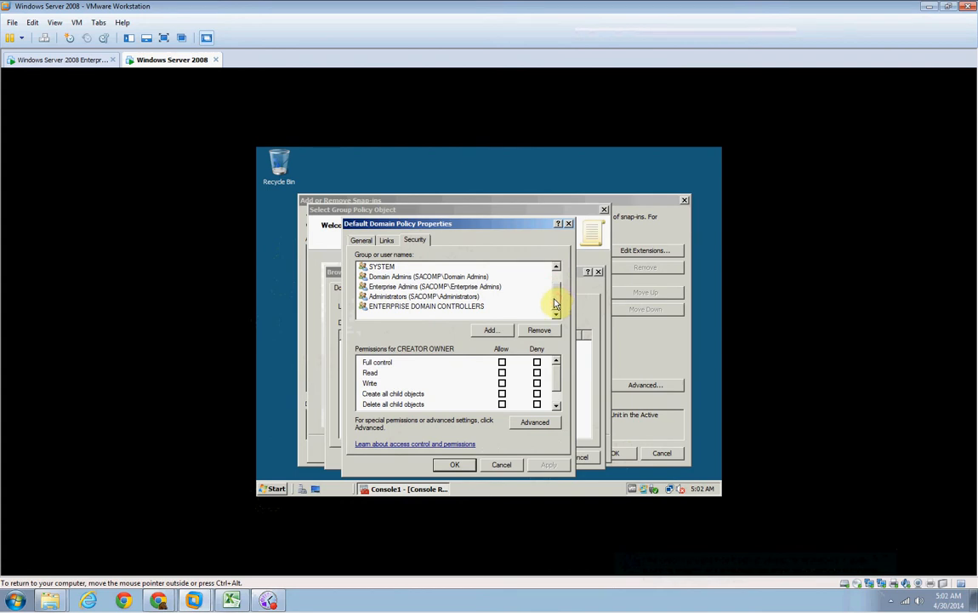
mouse_move(555, 303)
left_mouse_down()
mouse_move(556, 293)
mouse_move(556, 303)
left_mouse_up()
Switch to Active Directory Users and Computers with elevated permission and examine the System > Policies container in the sacomp.com tree.
left_click(274, 489)
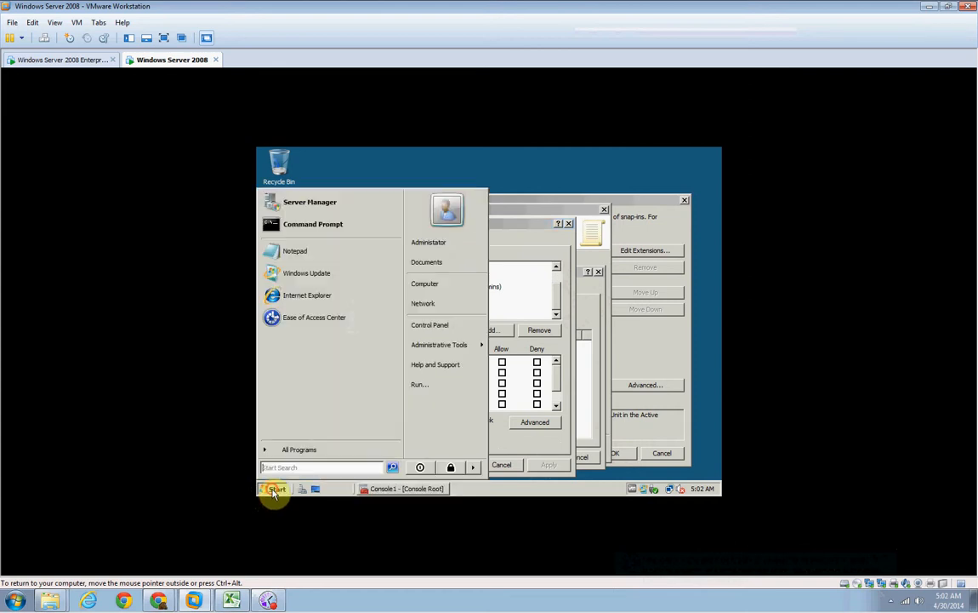
left_click(453, 349)
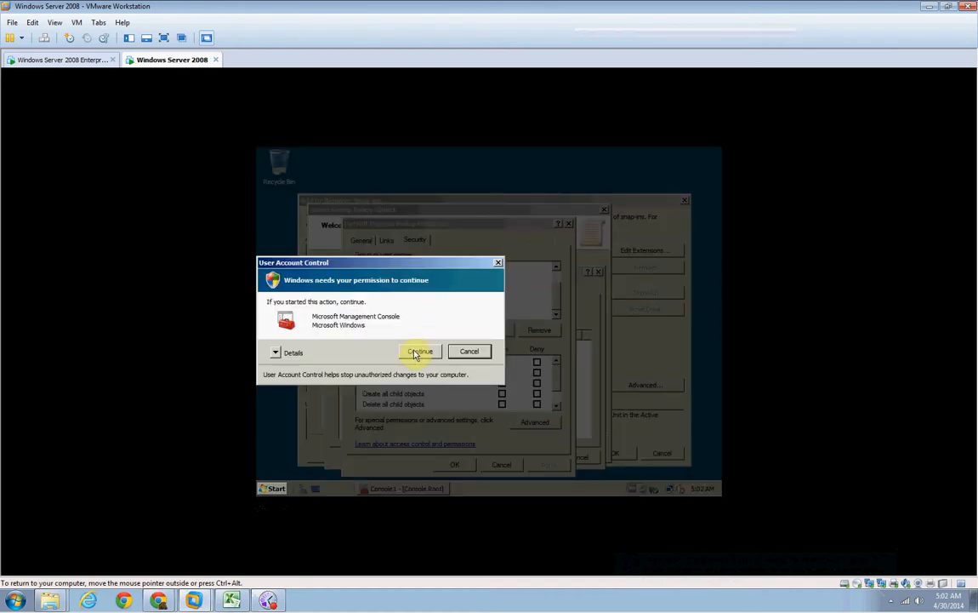
left_click(423, 350)
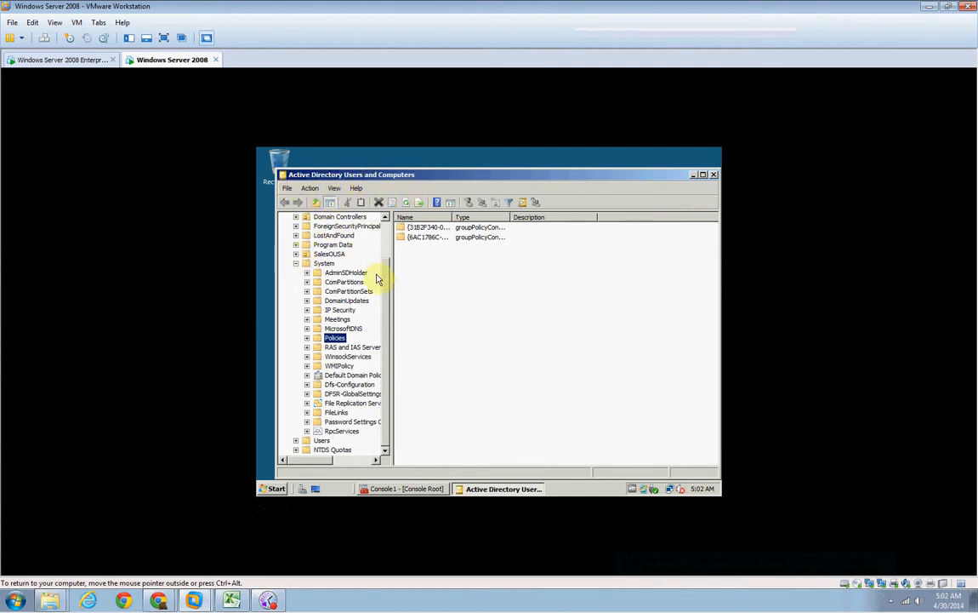
left_click_drag(384, 276, 384, 231)
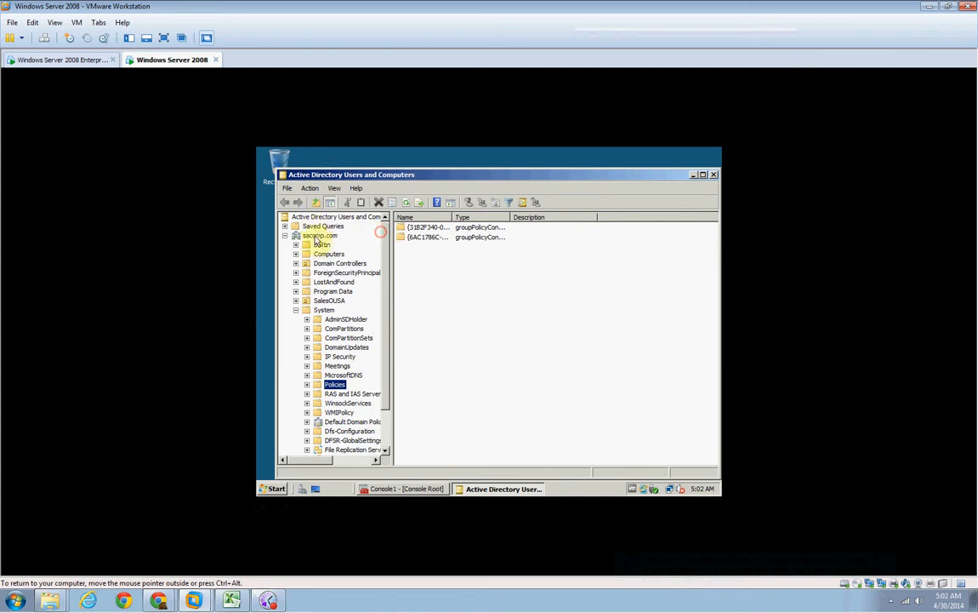
scroll(387, 271, "down", 2)
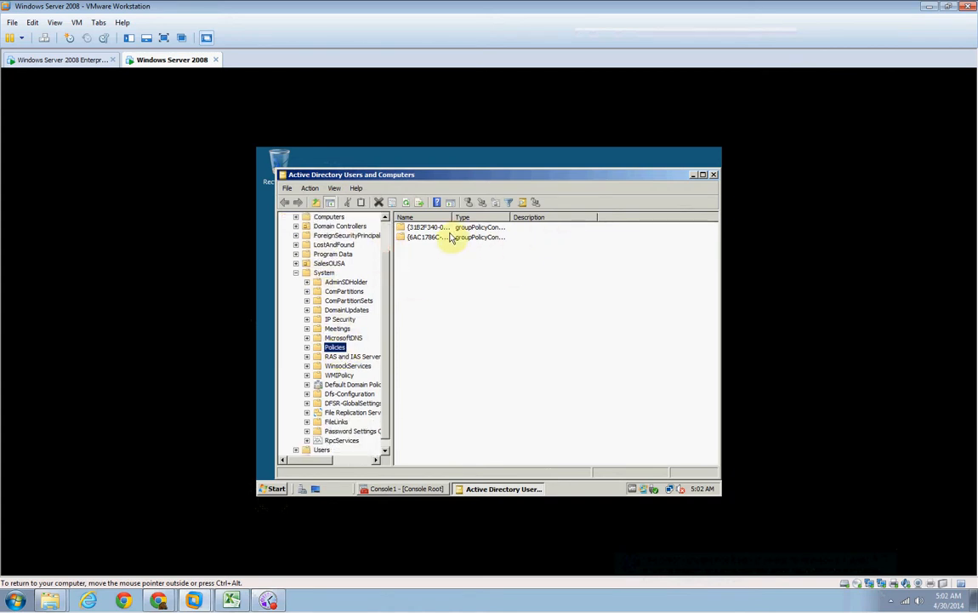
Examine the security permissions of the {6AC1786C-016F-11D2-945F-00C04fB984F9} policy container.
left_click(410, 236)
right_click(411, 237)
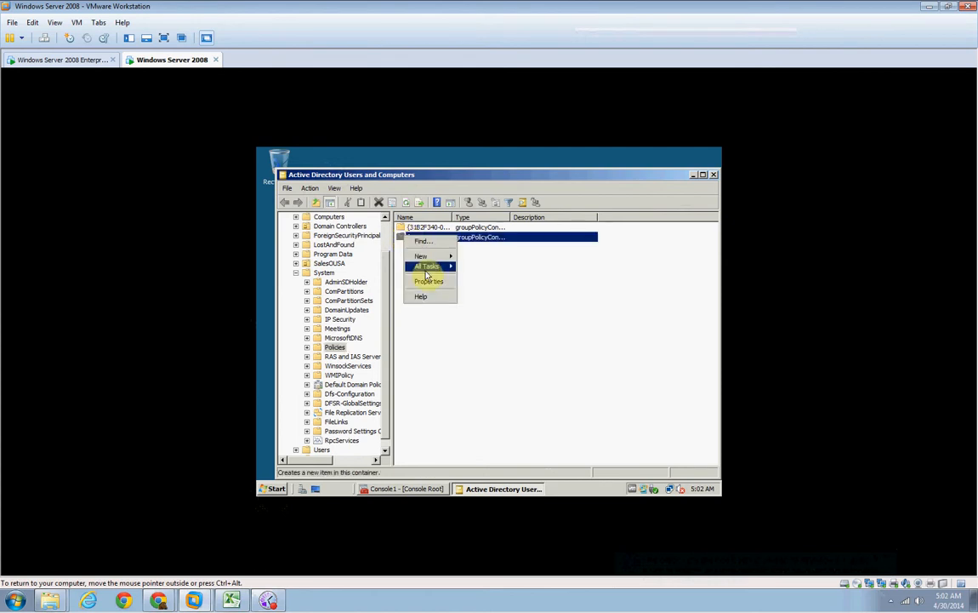
left_click(427, 283)
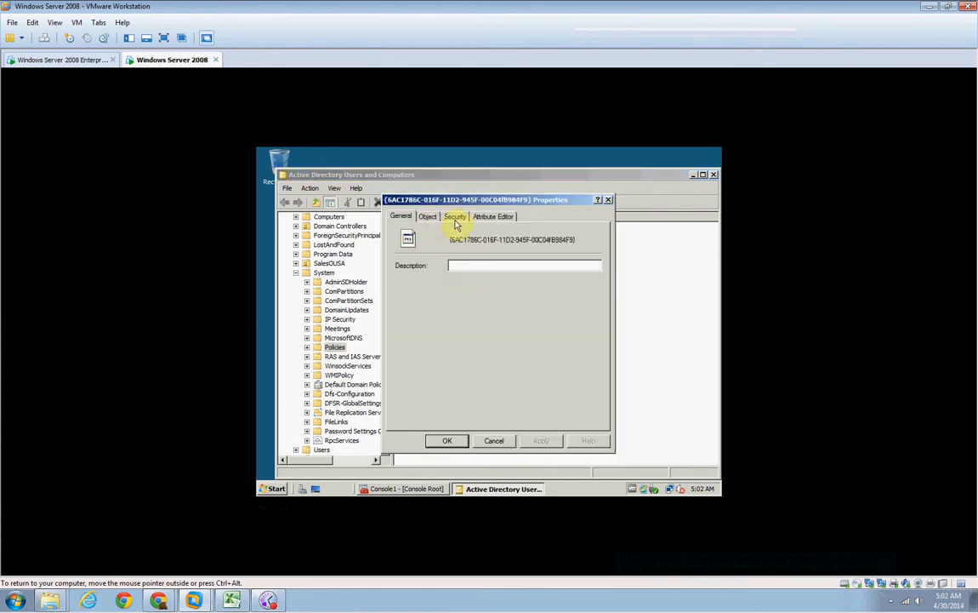
left_click(455, 218)
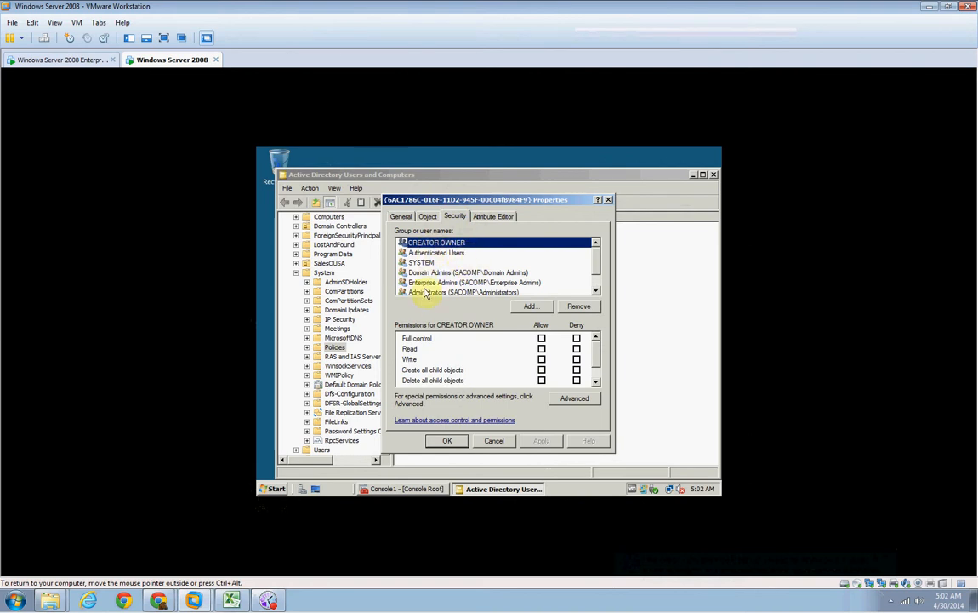
Return to Default Domain Policy's security properties and review the permissions of SYSTEM, Domain Admins, Enterprise Admins, Administrators and ENTERPRISE DOMAIN CONTROLLERS.
left_click(399, 489)
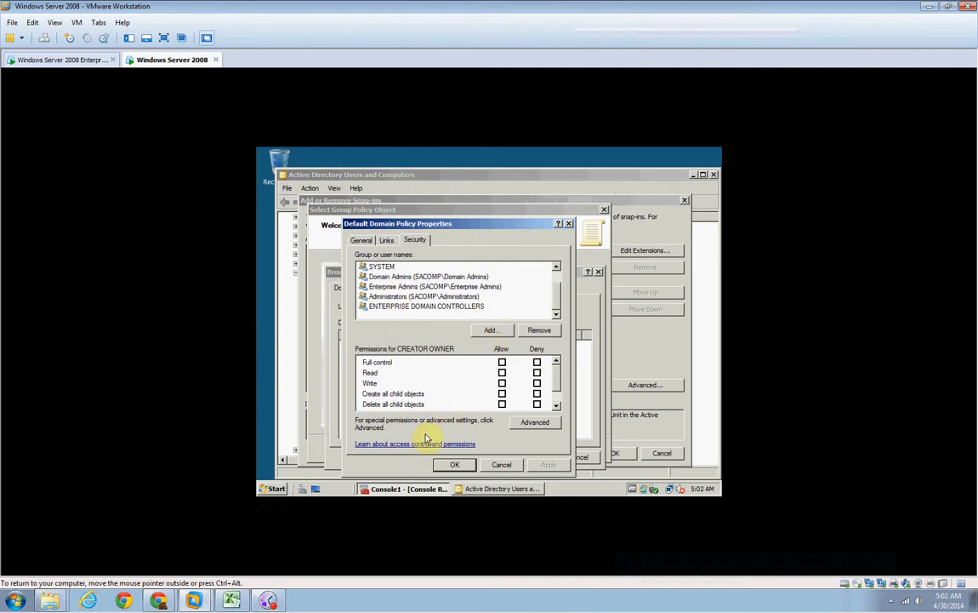
left_click(385, 267)
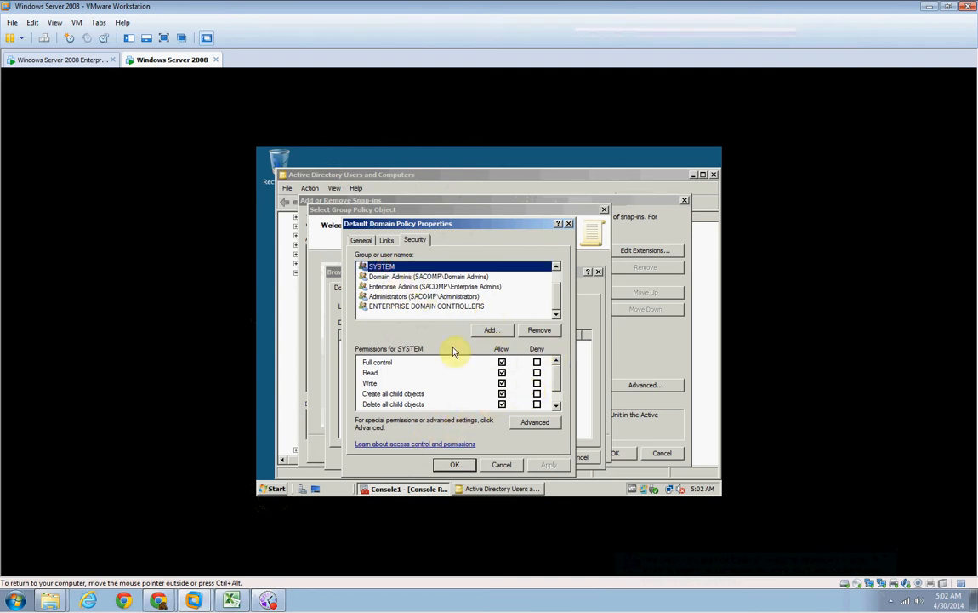
left_click(394, 278)
left_click(392, 286)
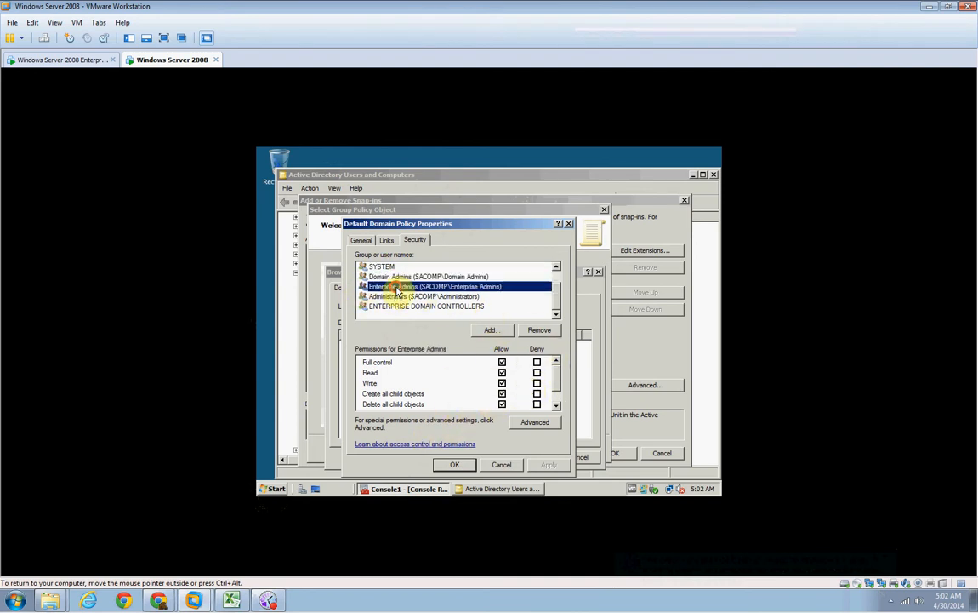
left_click(396, 296)
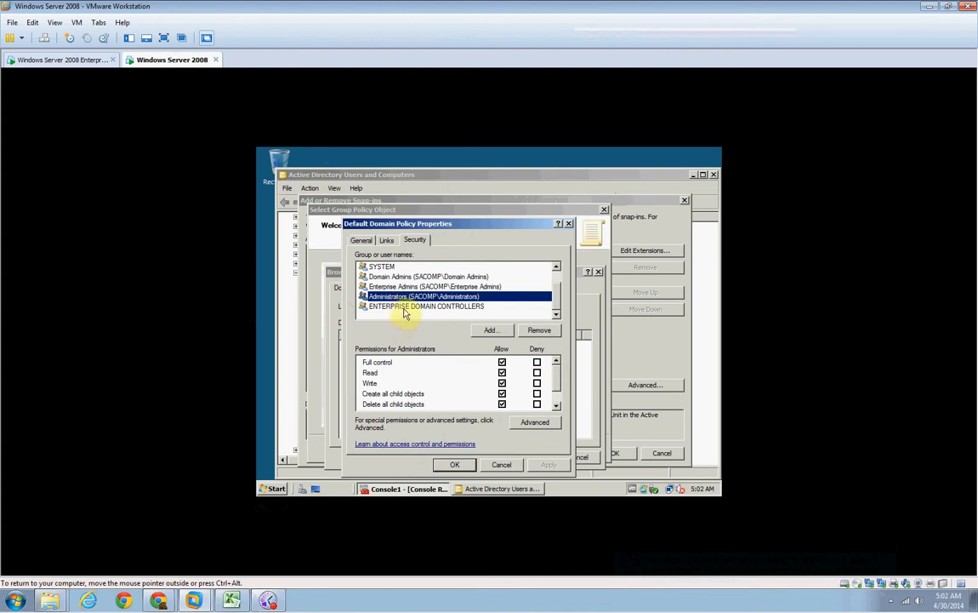
left_click(404, 307)
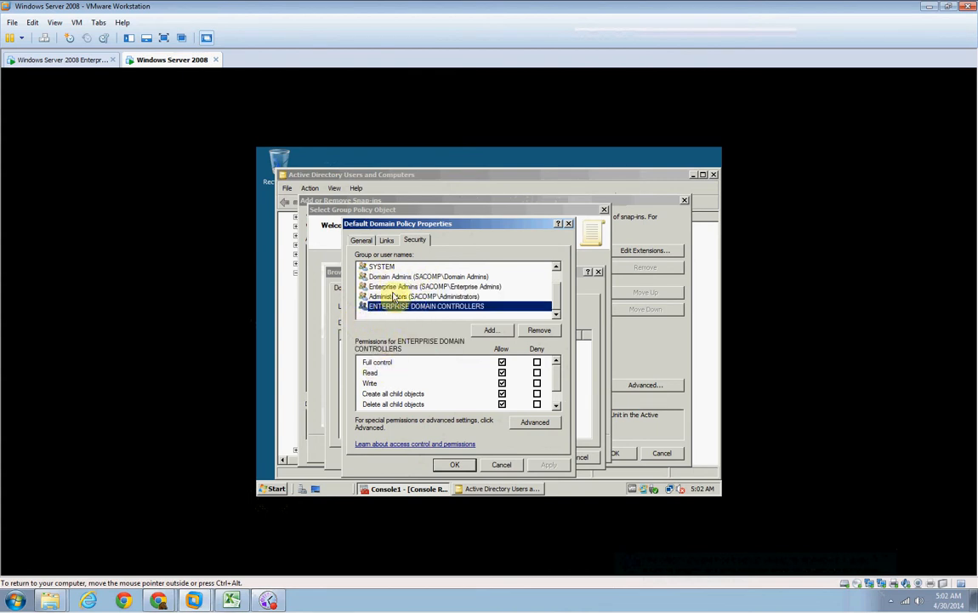
left_click(556, 287)
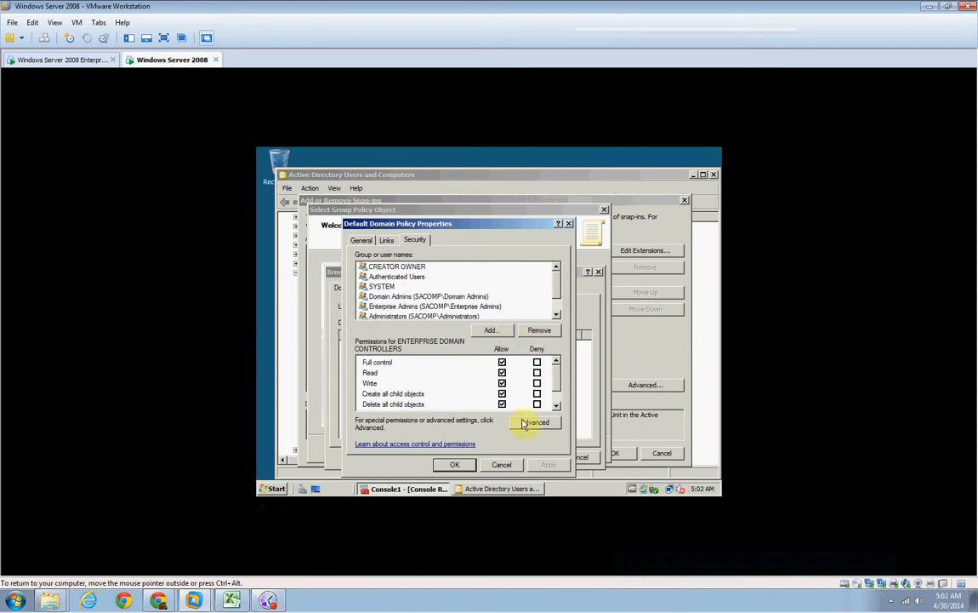
Close the security properties and add Default Domain Policy to the console through the Group Policy Management Editor snap-in.
left_click(504, 466)
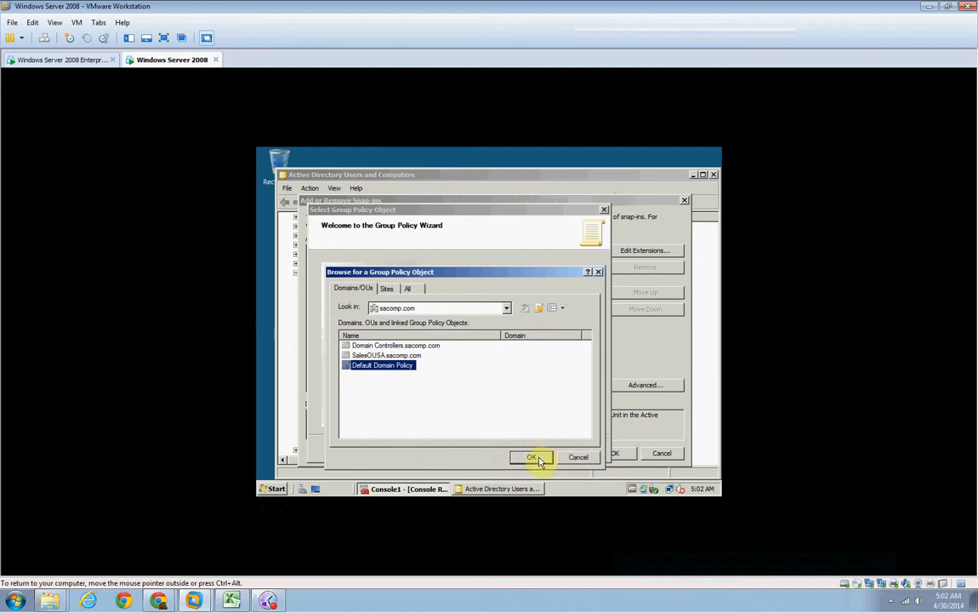
left_click(498, 488)
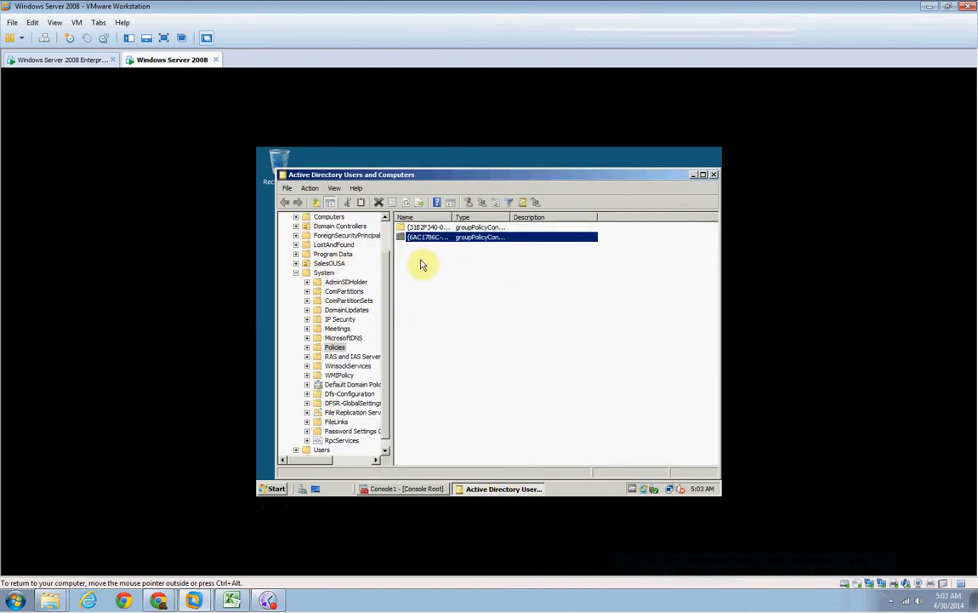
left_click(396, 491)
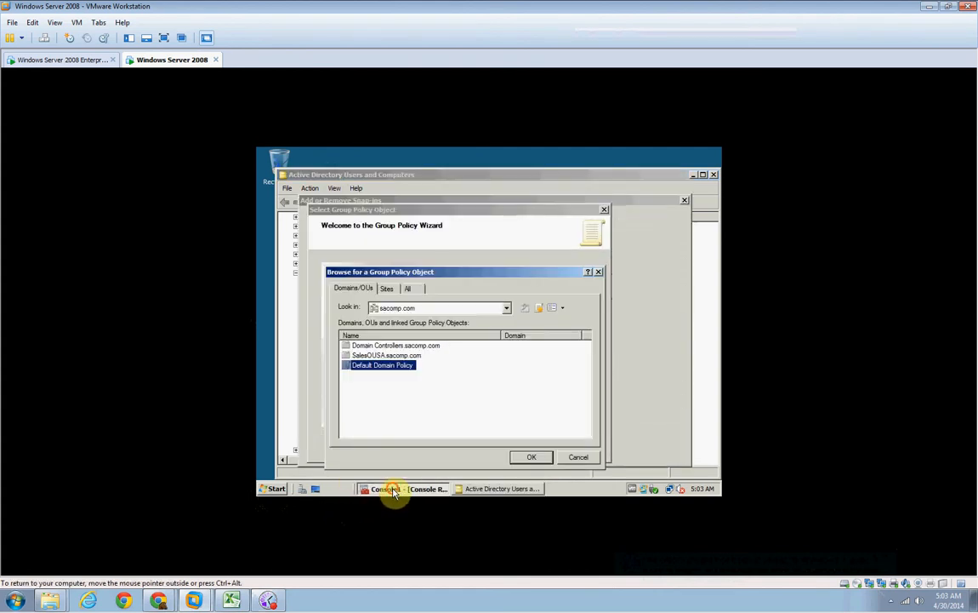
left_click(531, 458)
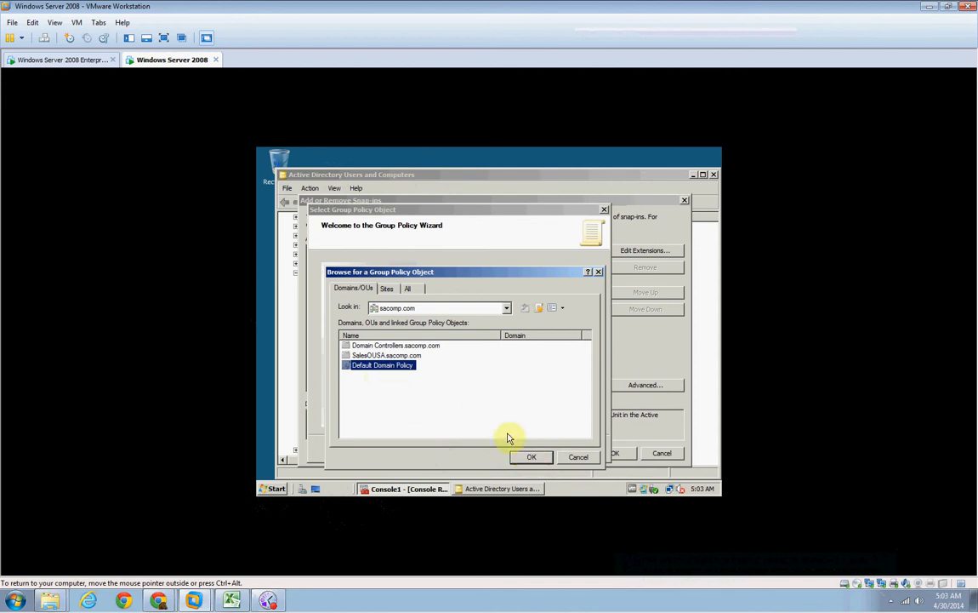
left_click(534, 458)
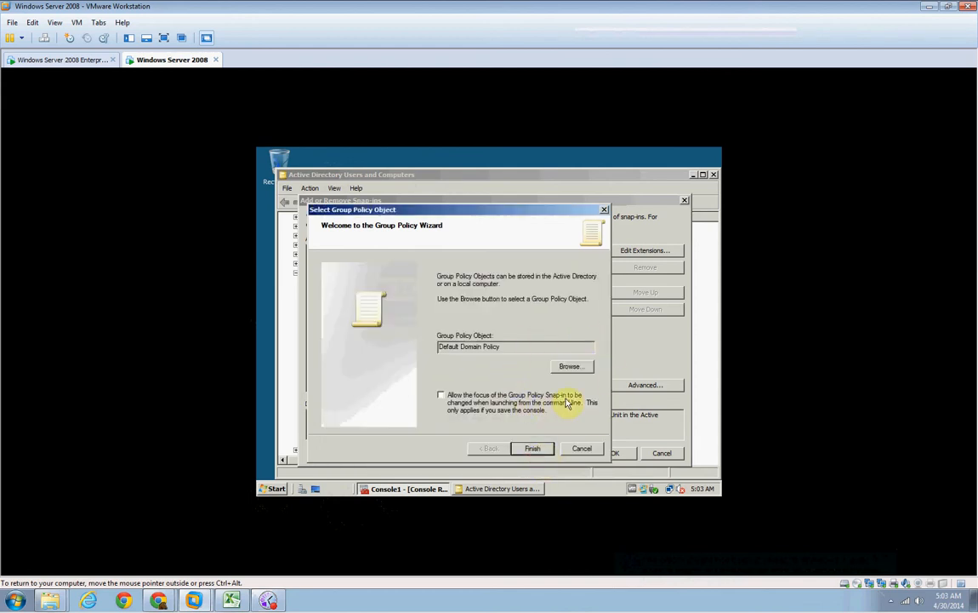
left_click(532, 450)
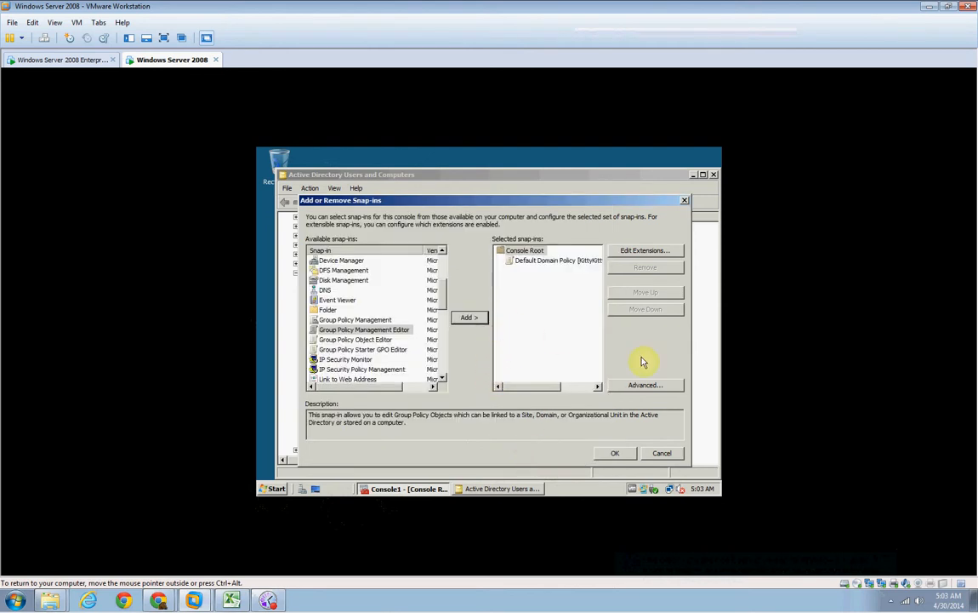
left_click(629, 456)
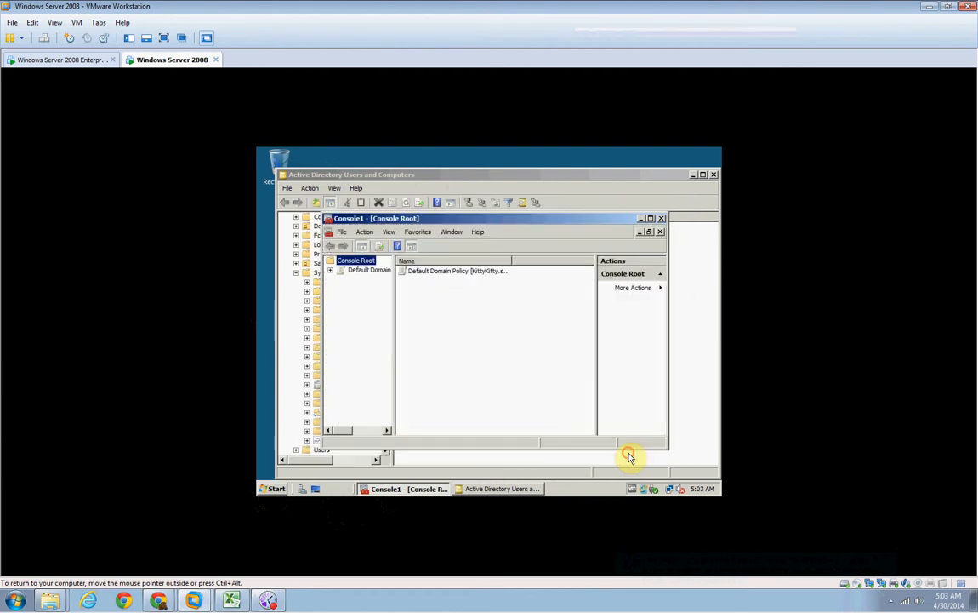
Open the Printers settings under Default Domain Policy > Computer Configuration > Policies > Administrative Templates.
left_click(332, 272)
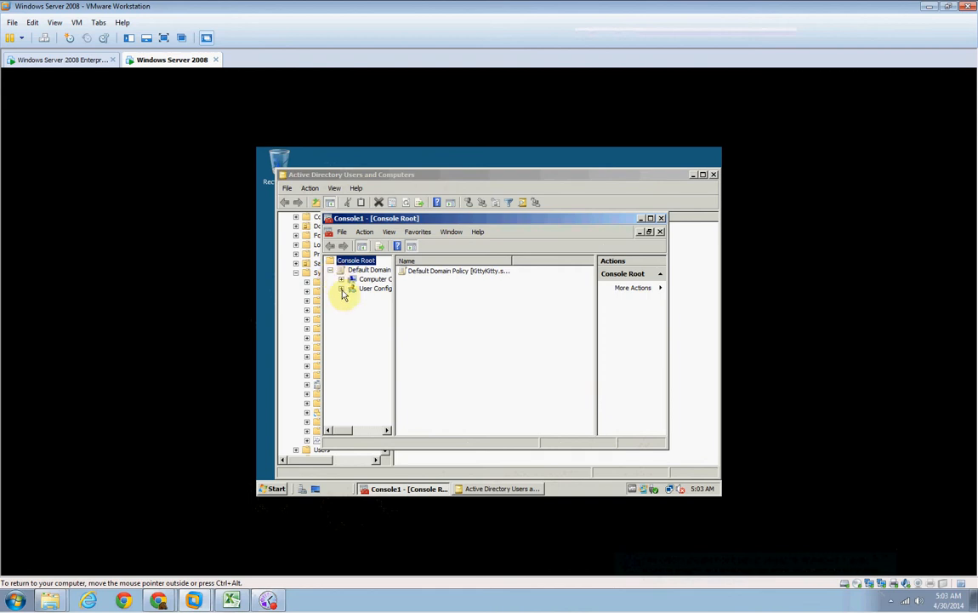
left_click(361, 269)
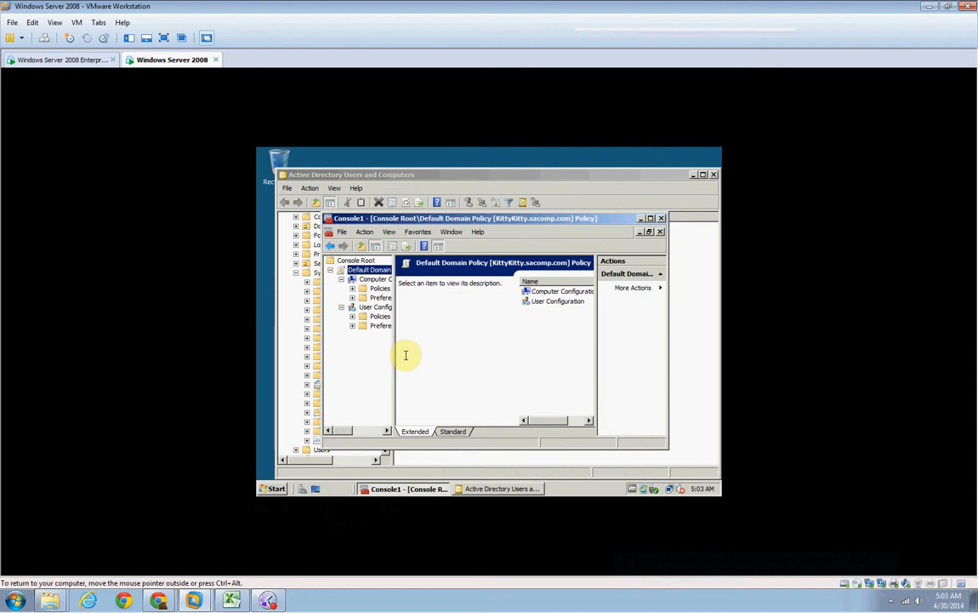
left_click(549, 292)
double_click(550, 292)
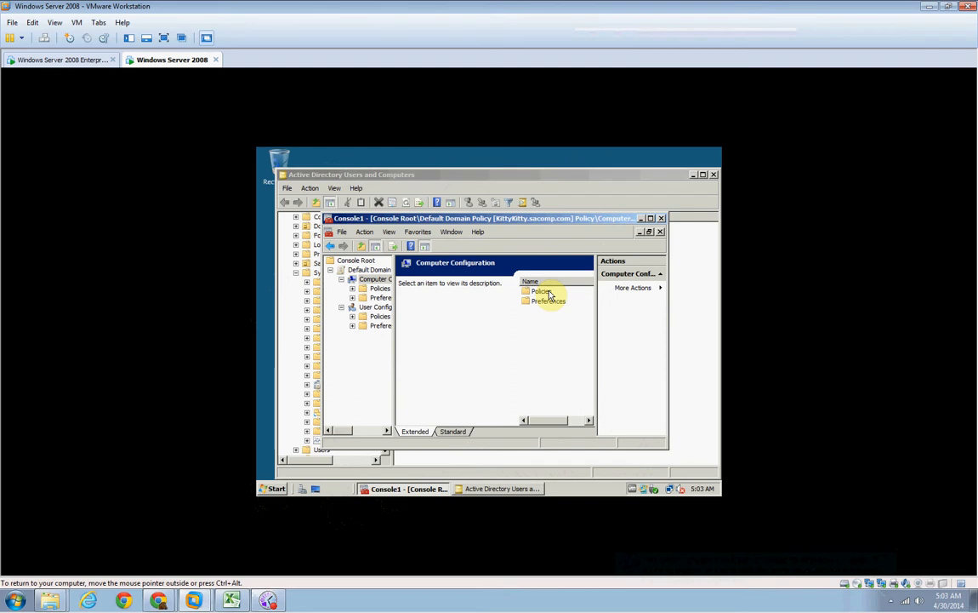
double_click(550, 291)
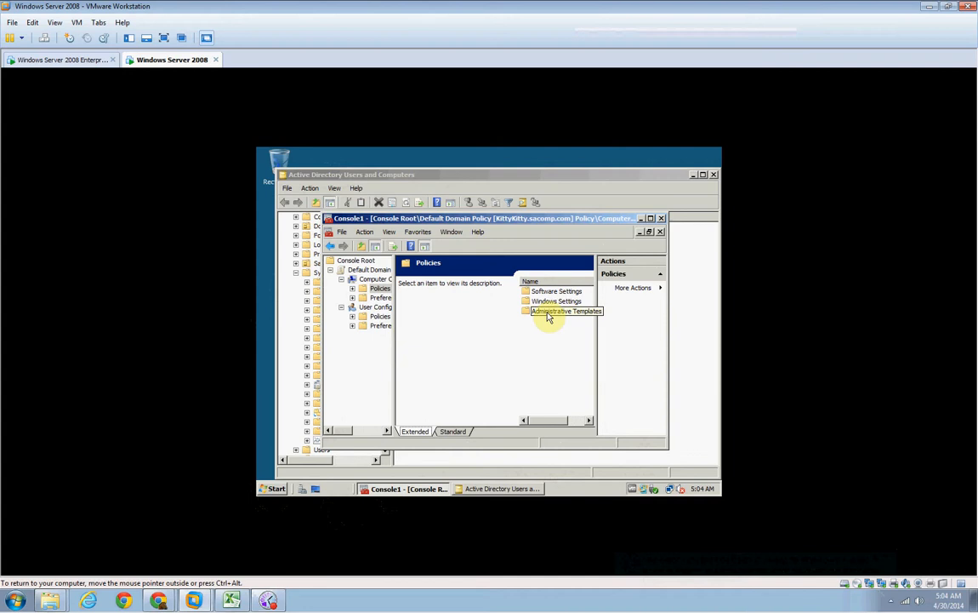
double_click(549, 313)
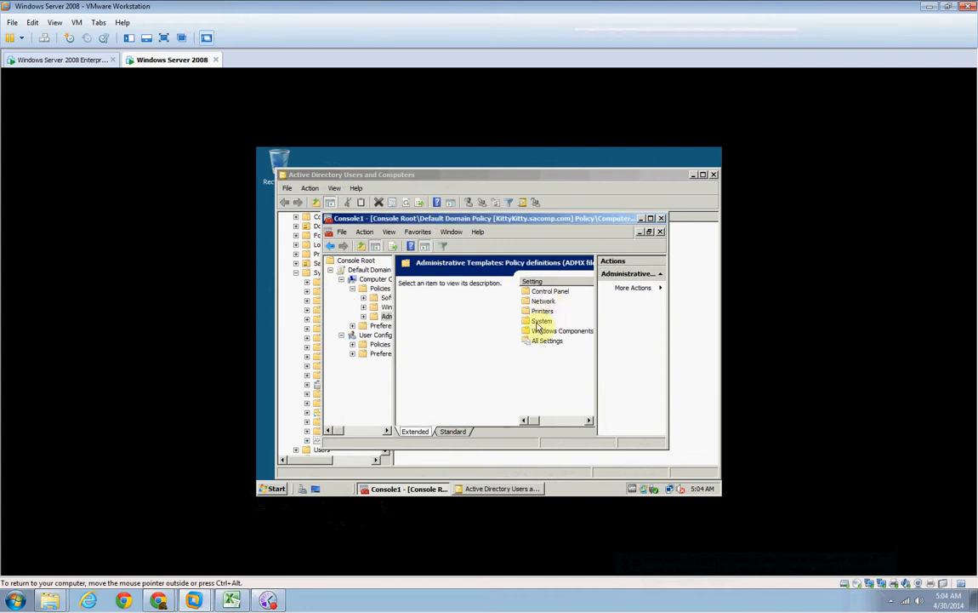
double_click(542, 312)
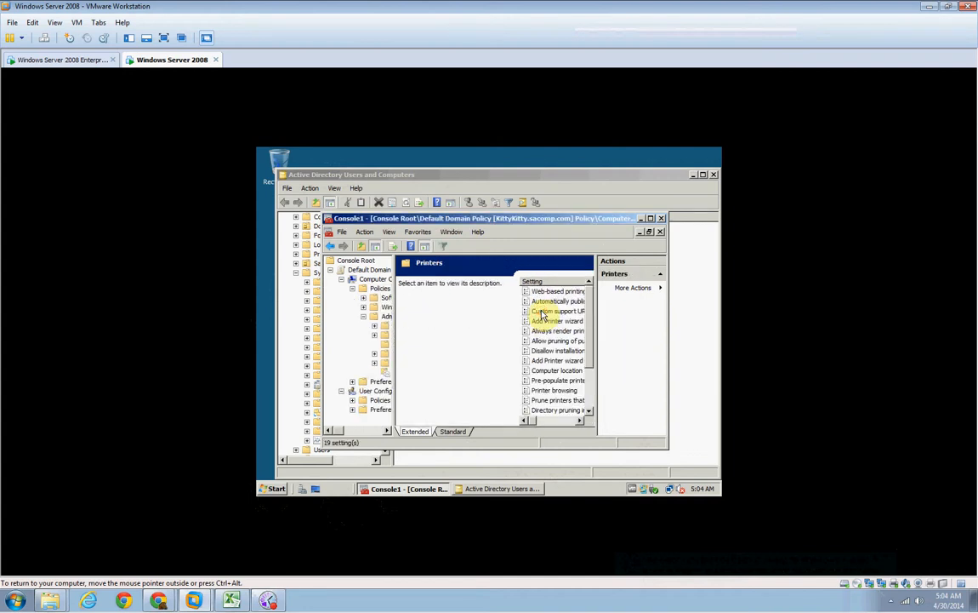
Show the Printers settings in the standard view and set "Allow printers to be published" to Enabled.
mouse_move(534, 420)
left_mouse_down()
mouse_move(547, 421)
mouse_move(538, 421)
left_mouse_up()
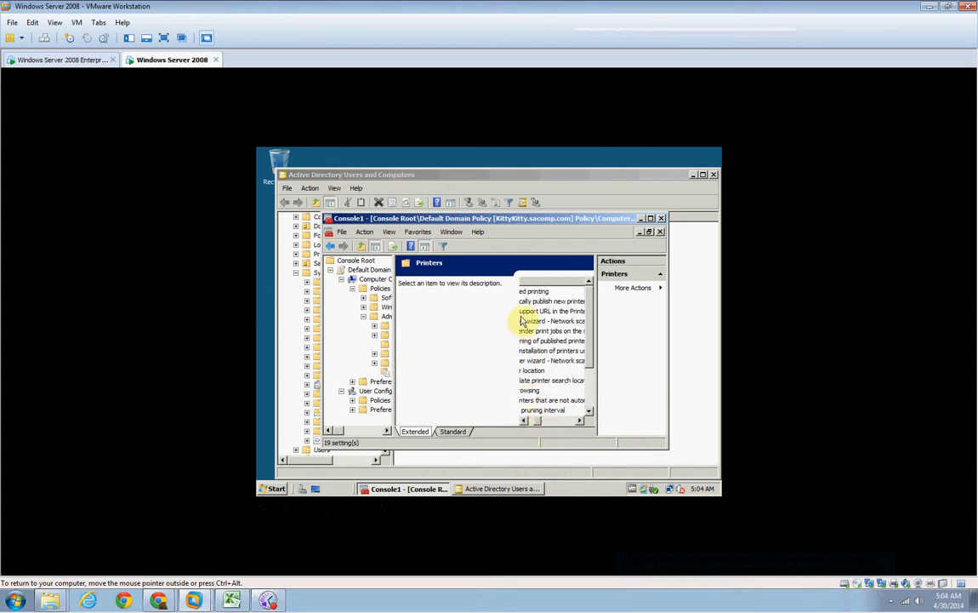
left_click(452, 432)
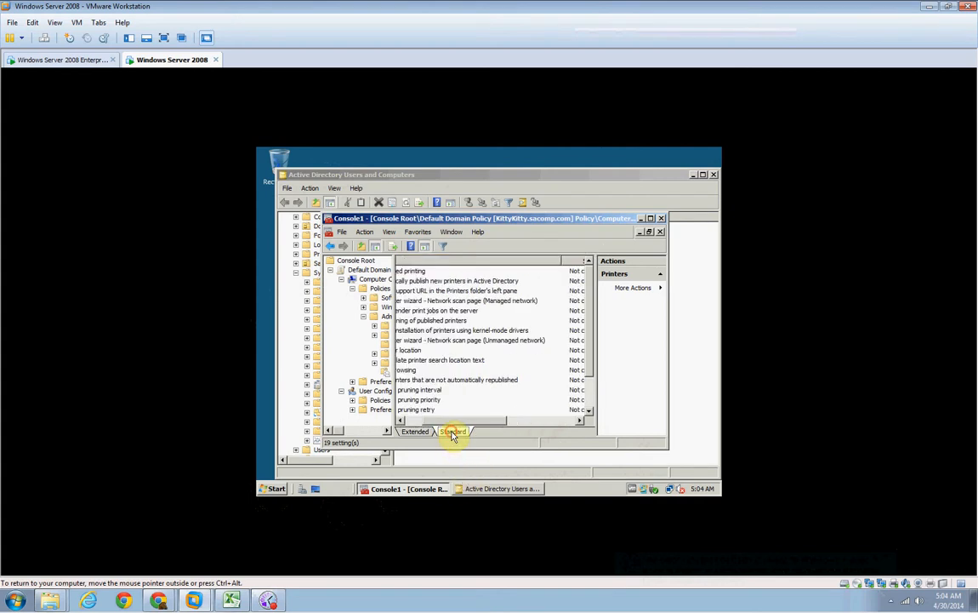
left_click_drag(472, 422, 451, 421)
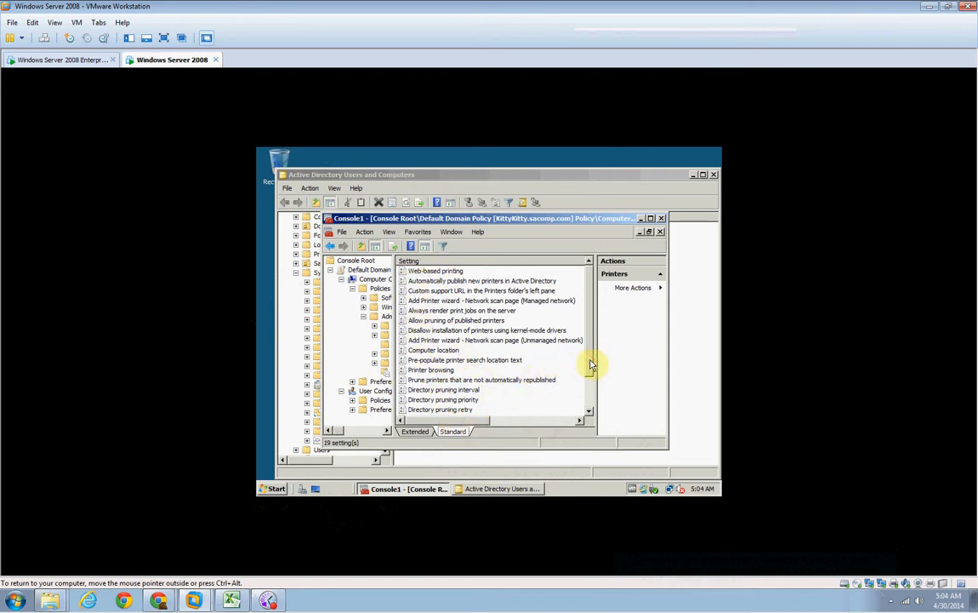
left_click_drag(592, 366, 593, 393)
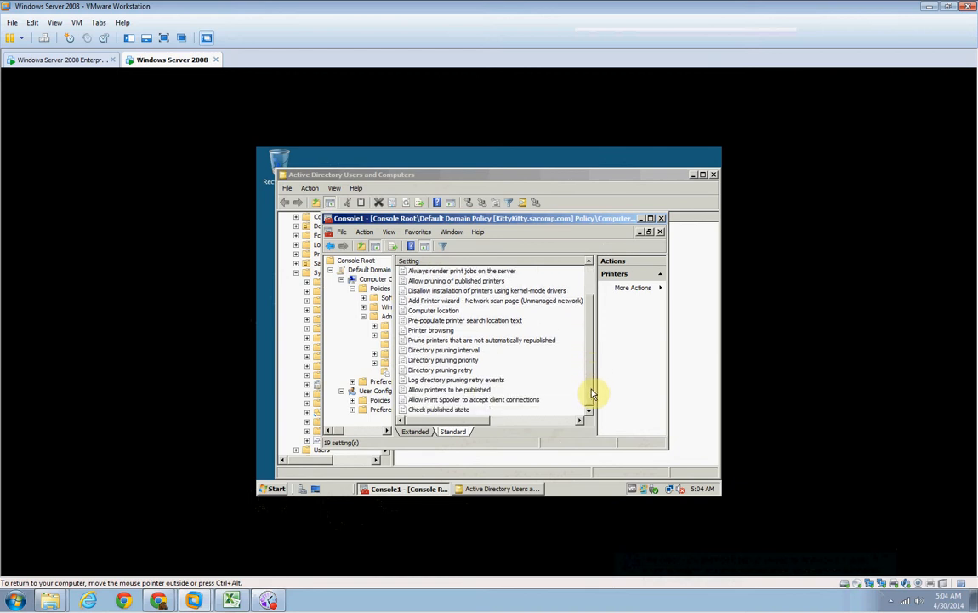
double_click(442, 390)
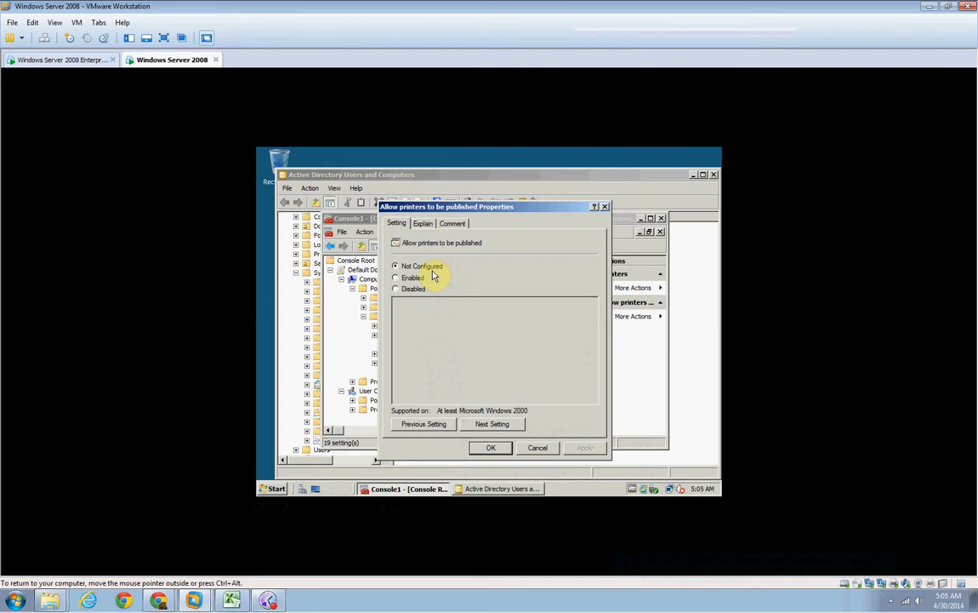
left_click(396, 278)
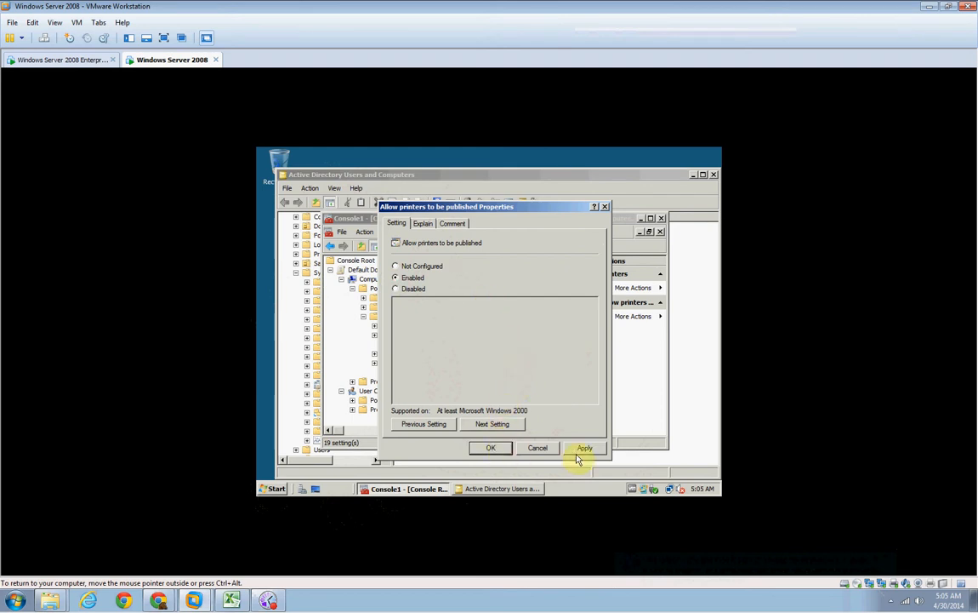
left_click(496, 448)
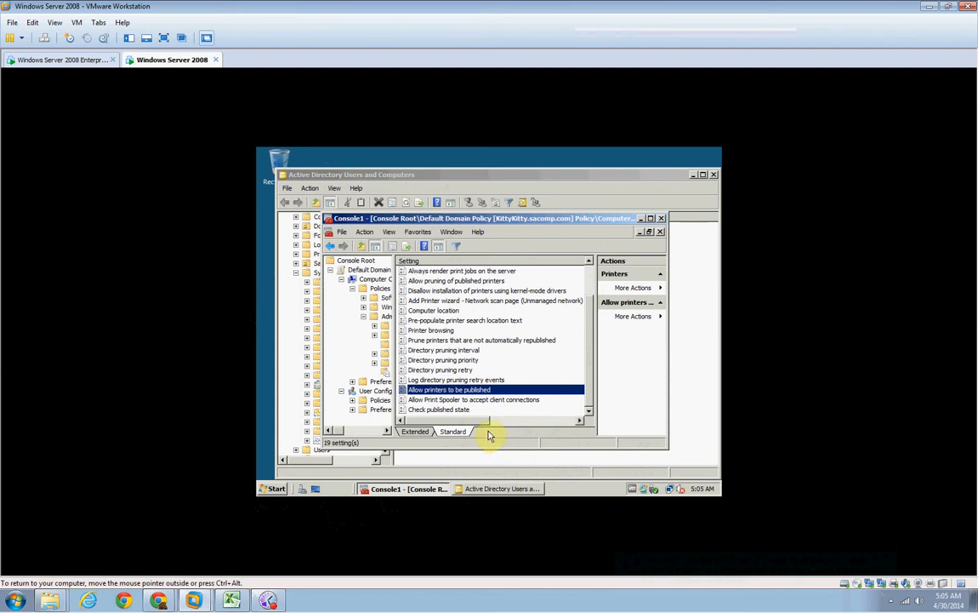
Set the "Printer browsing" policy setting to Enabled and apply it.
scroll(498, 365, "up", 2)
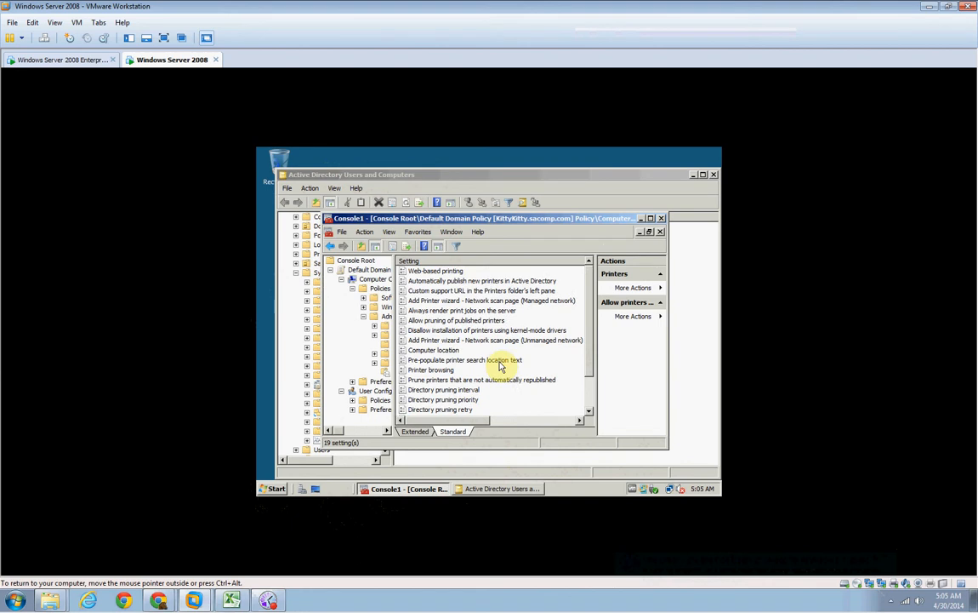
double_click(444, 371)
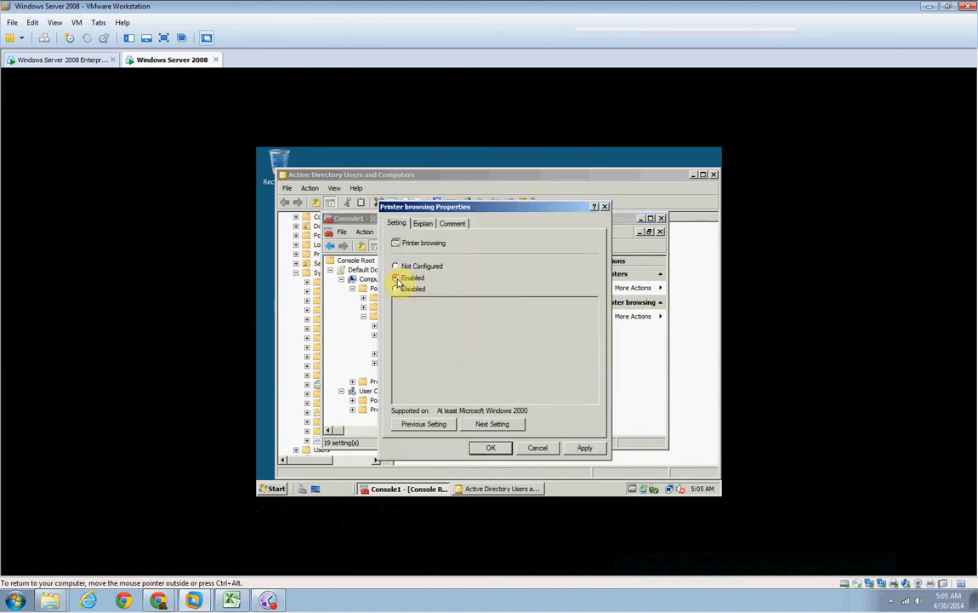
left_click(580, 446)
left_click(496, 448)
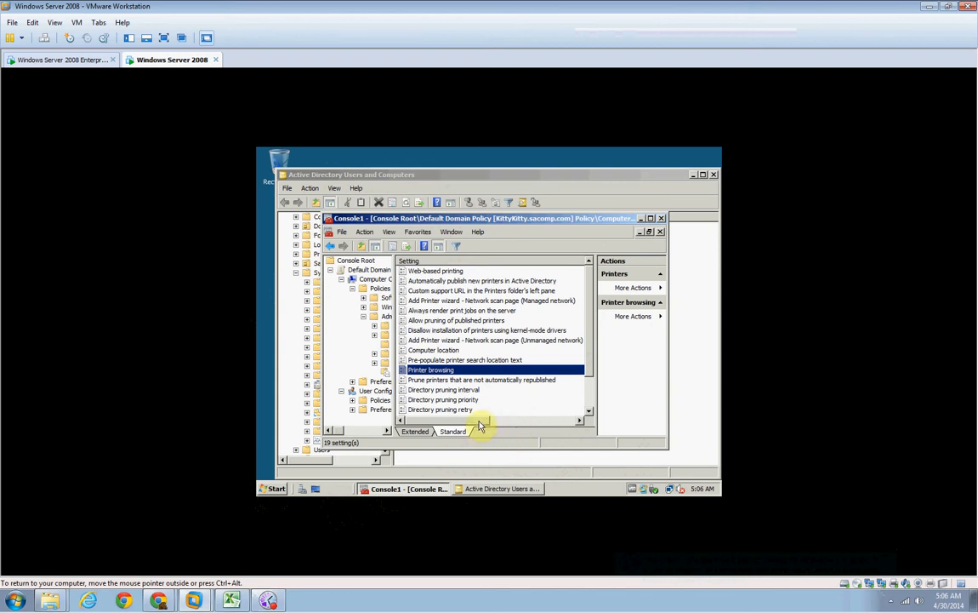
Check the State values of "Printer browsing" and "Allow printers to be published" in the Printers settings list.
left_click_drag(476, 420, 536, 421)
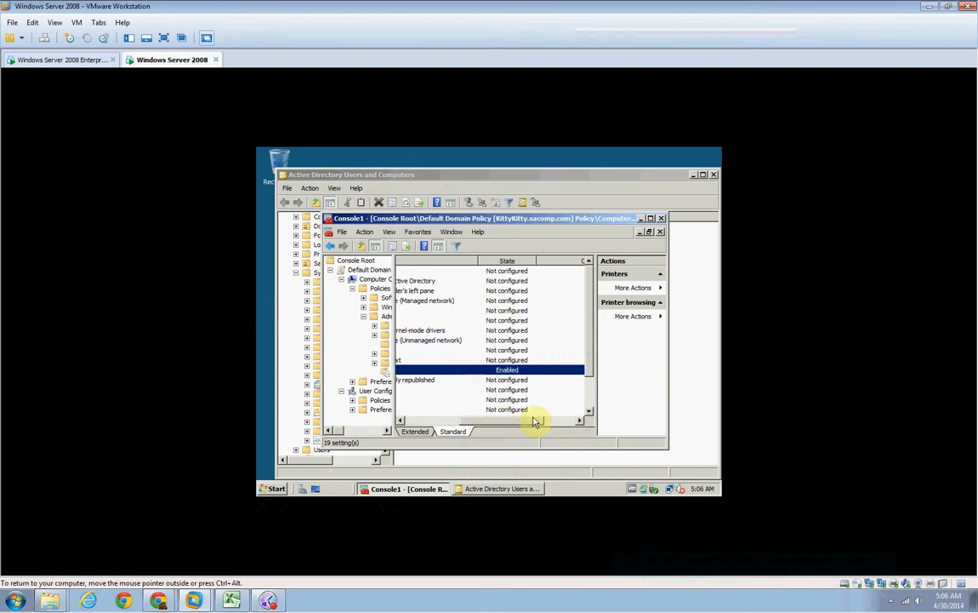
left_click(588, 362)
left_click_drag(589, 380, 588, 398)
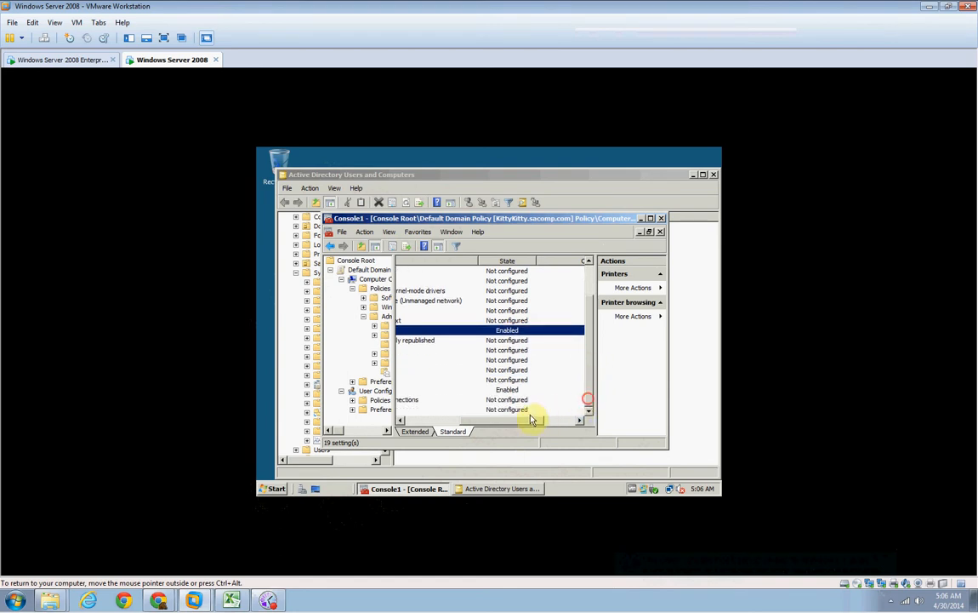
left_click(508, 390)
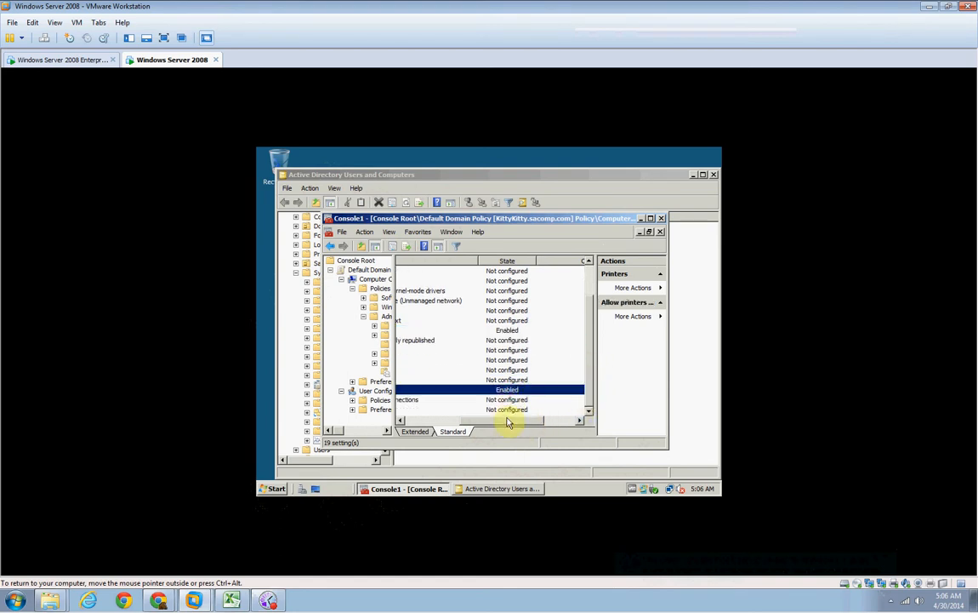
left_click_drag(508, 420, 447, 420)
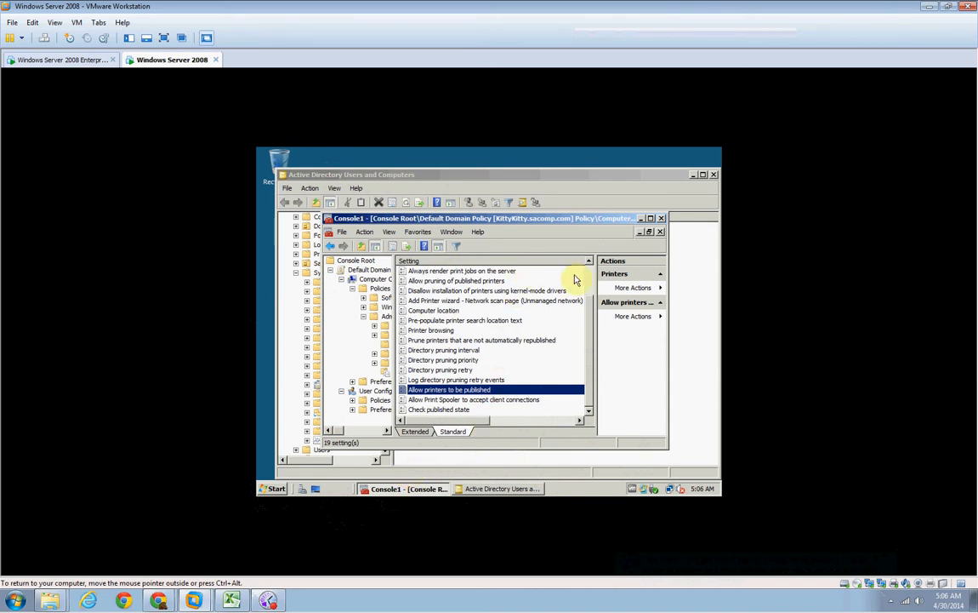
Close Console1 without saving its settings, then close the open policy properties and Active Directory Users and Computers.
left_click(662, 219)
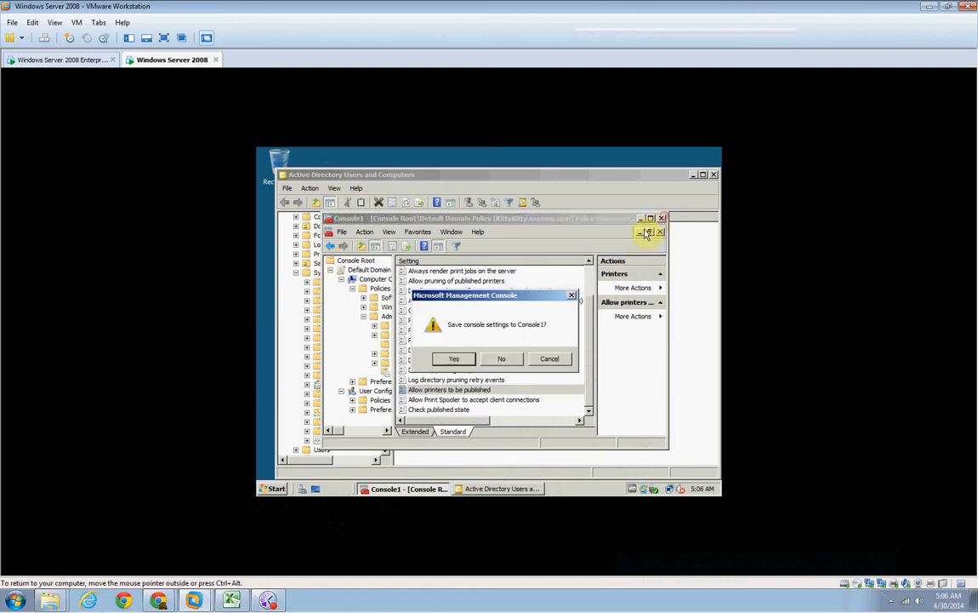
left_click(500, 360)
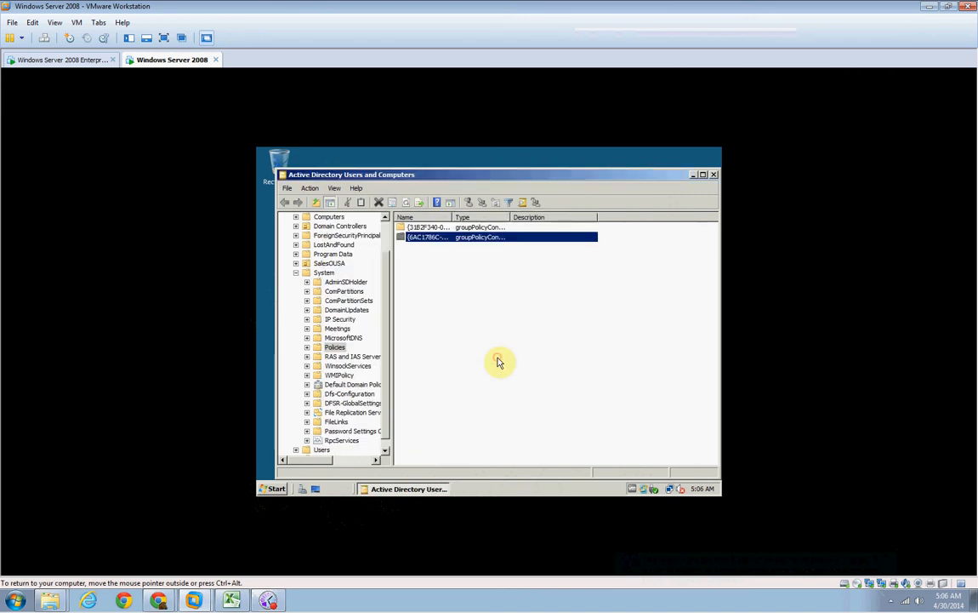
left_click(713, 176)
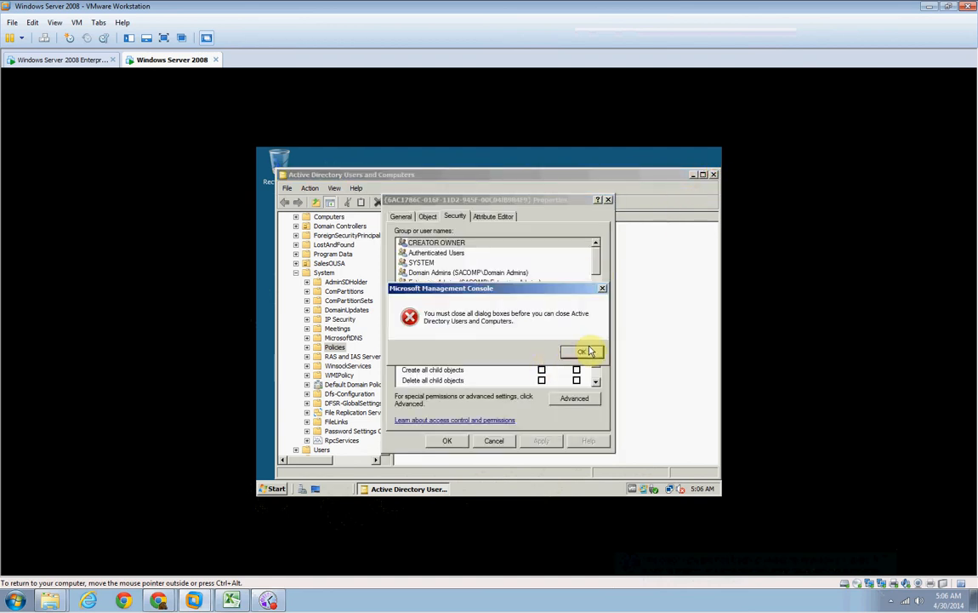
left_click(585, 352)
left_click(451, 440)
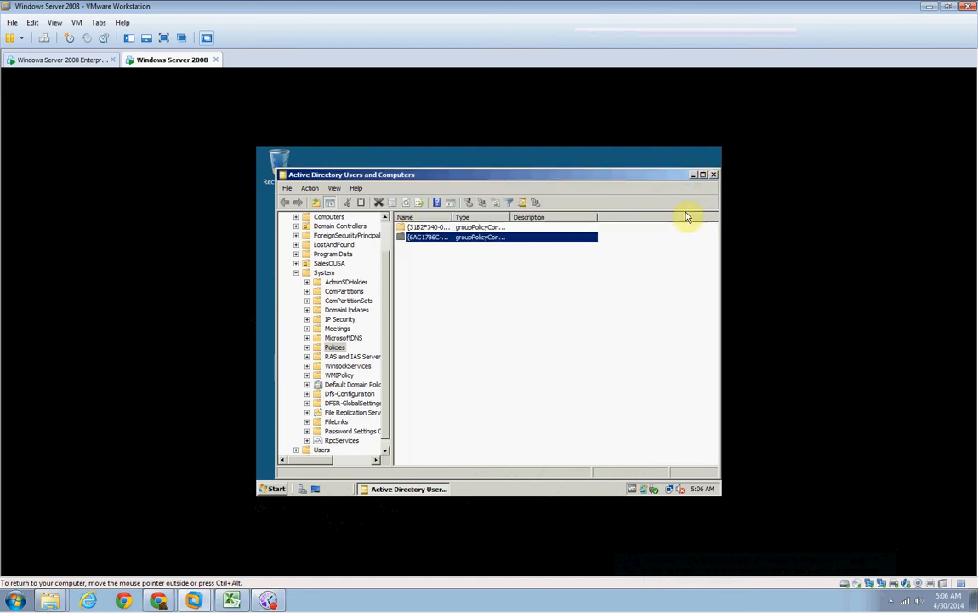
left_click(713, 174)
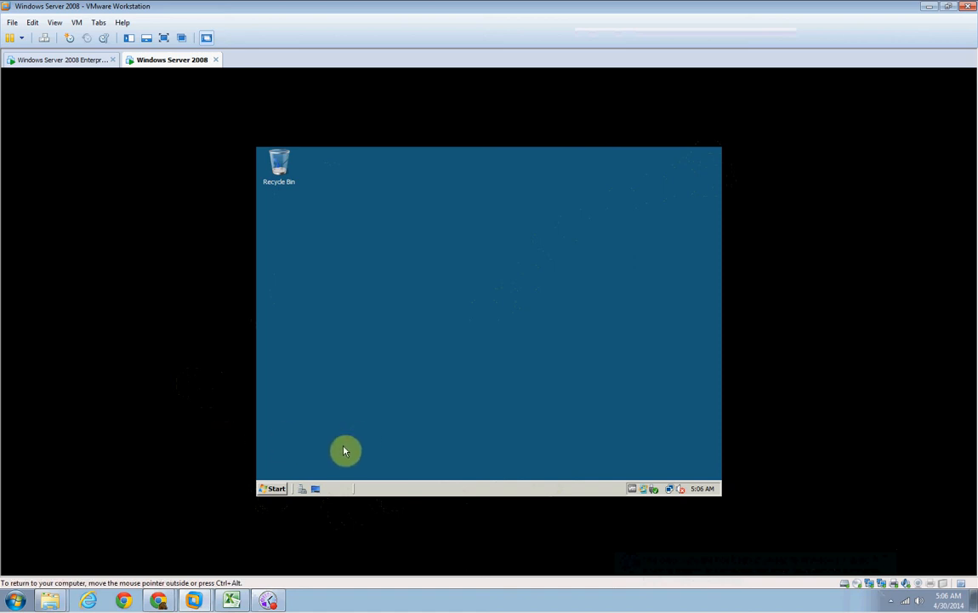
left_click(268, 600)
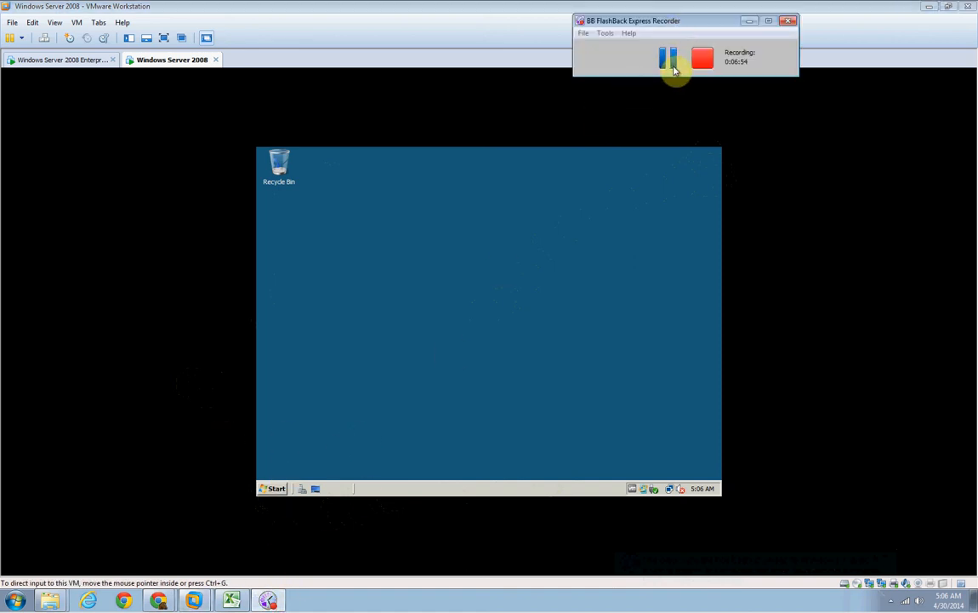